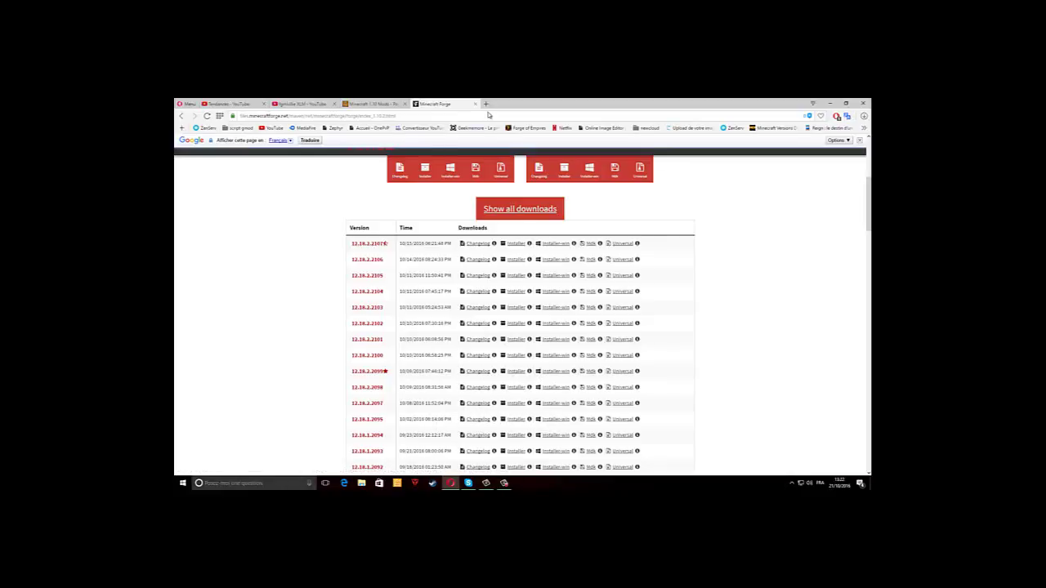
Browse the Minecraft 1.10 mods list on the MinecraftSix site, returning to its beginning, and minimize the browser.
{"action": "left_click", "coordinate": [364, 104]}
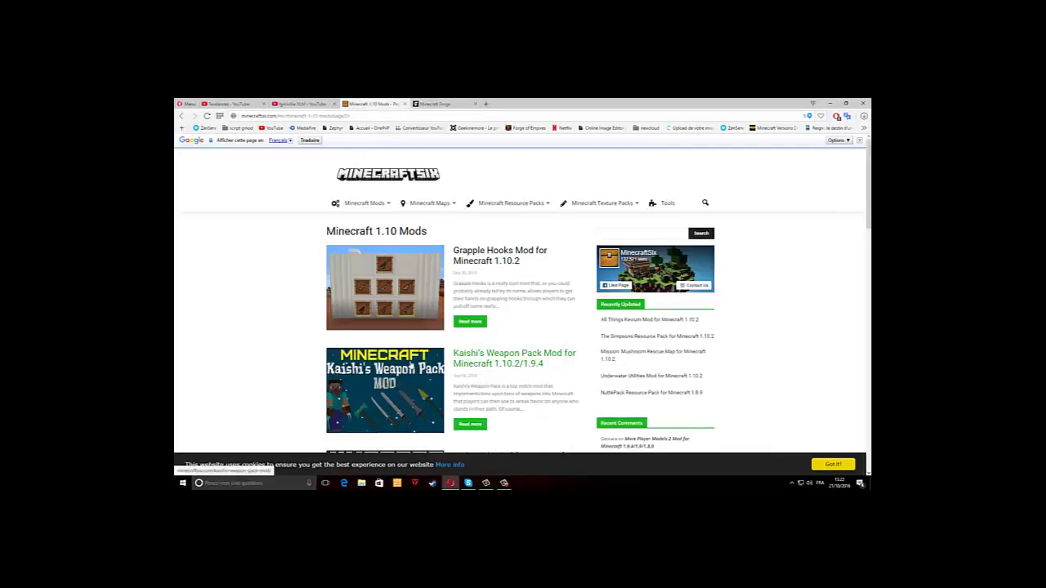
{"action": "scroll", "coordinate": [410, 364], "scroll_direction": "down", "scroll_amount": 6}
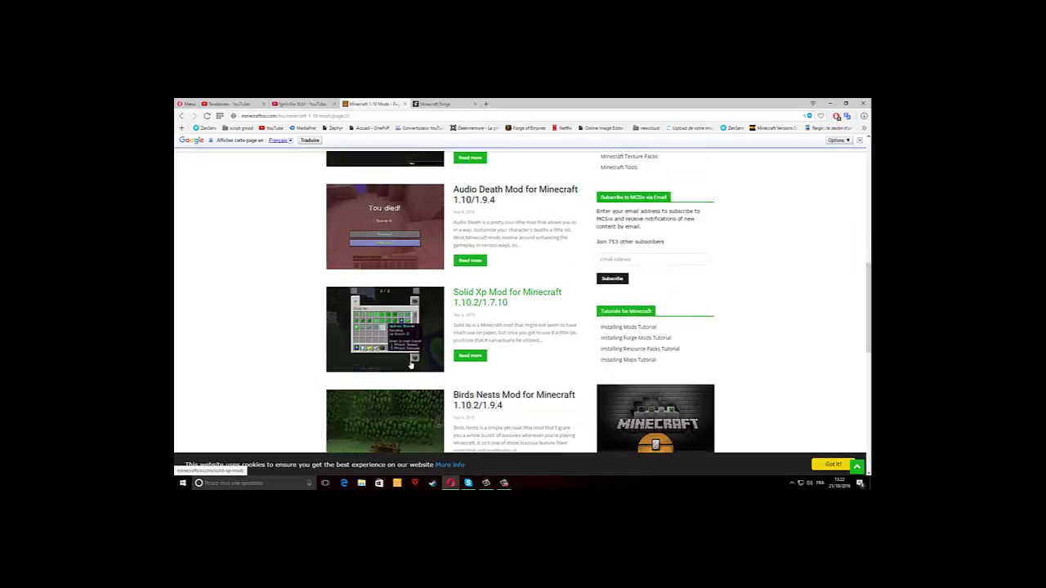
{"action": "scroll", "coordinate": [411, 364], "scroll_direction": "down", "scroll_amount": 2}
{"action": "scroll", "coordinate": [409, 367], "scroll_direction": "up", "scroll_amount": 3}
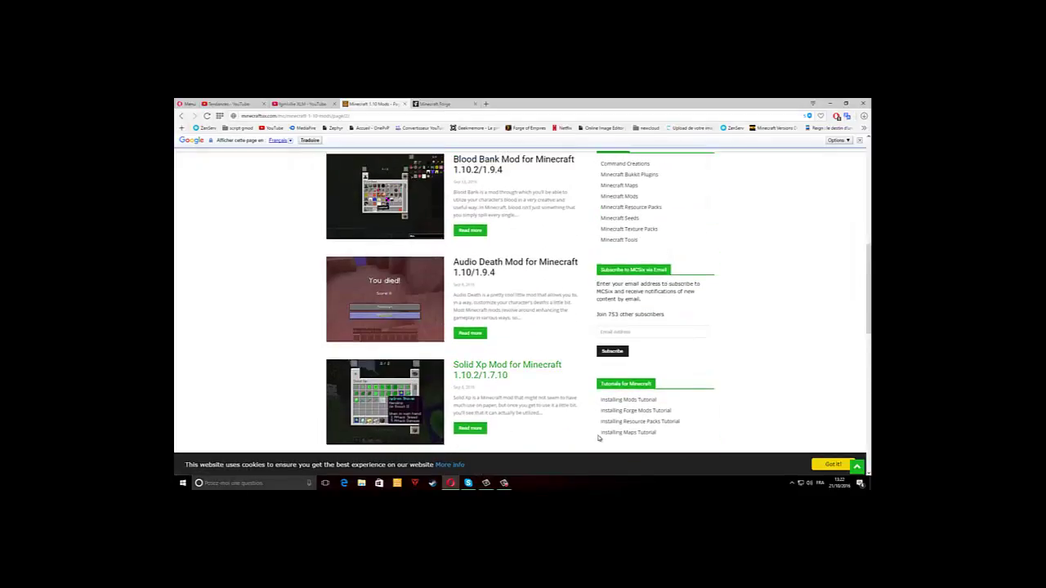
{"action": "scroll", "coordinate": [554, 397], "scroll_direction": "up", "scroll_amount": 5}
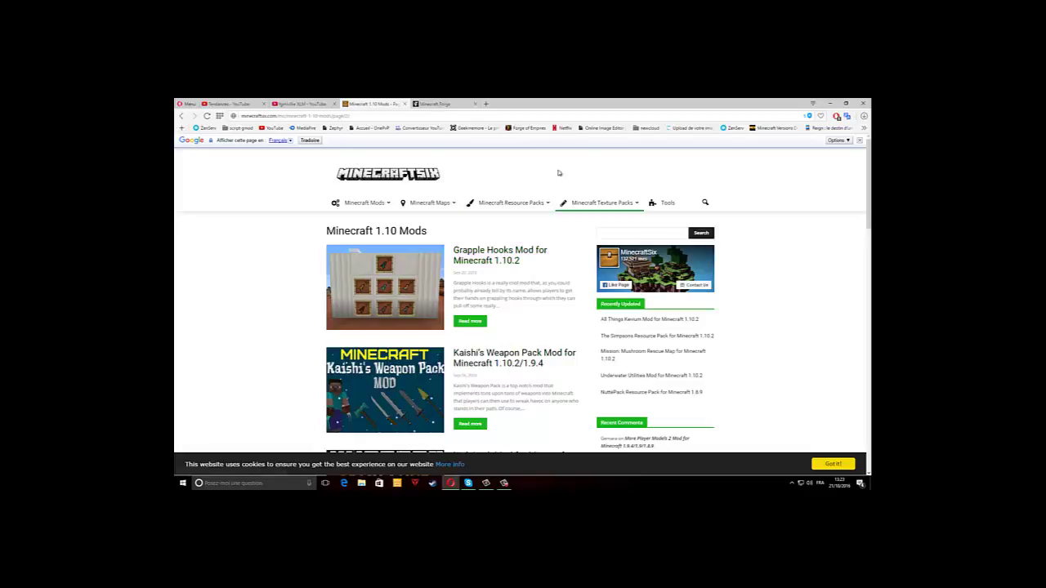
{"action": "left_click", "coordinate": [829, 105]}
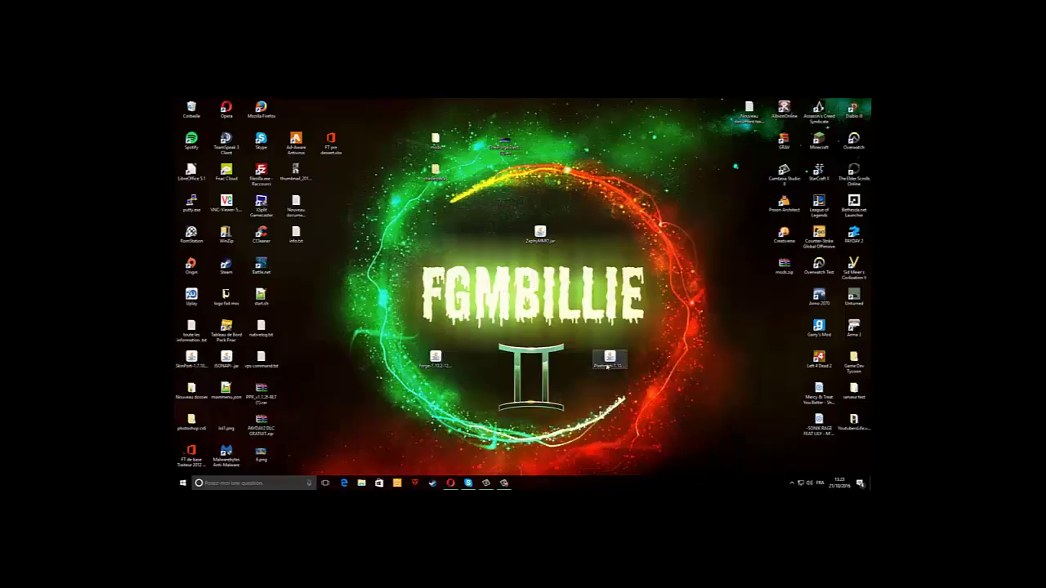
Open the Minecraft launcher, view the versions available for a new profile, and close the profile editor without saving.
{"action": "left_click", "coordinate": [828, 141]}
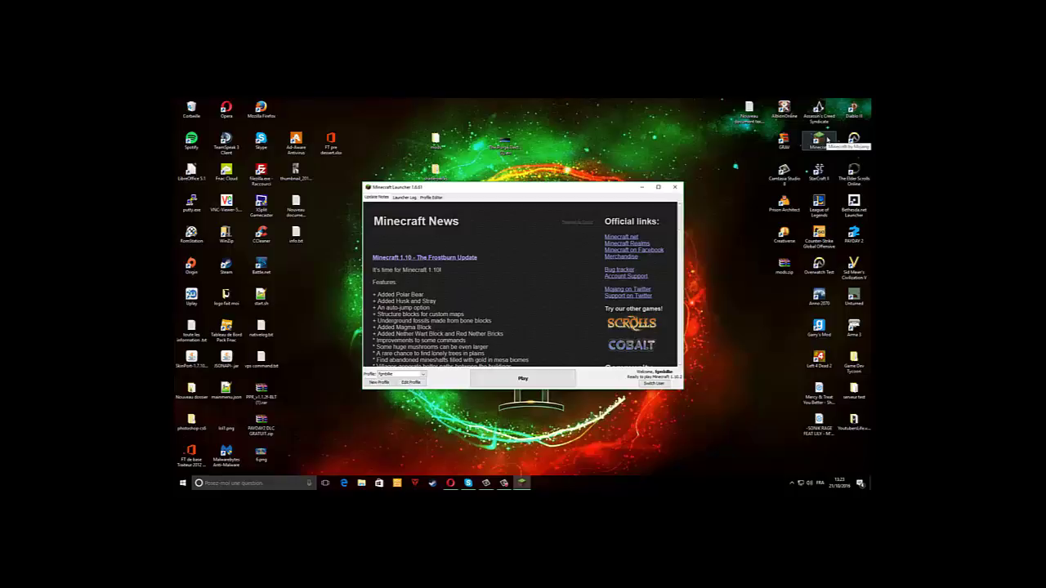
{"action": "left_click", "coordinate": [378, 383]}
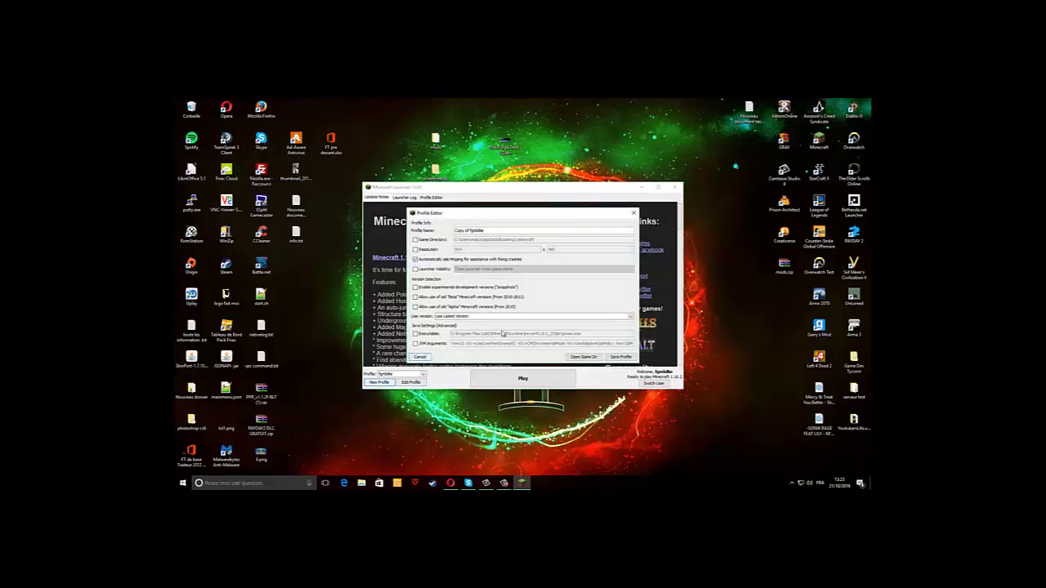
{"action": "left_click", "coordinate": [496, 317]}
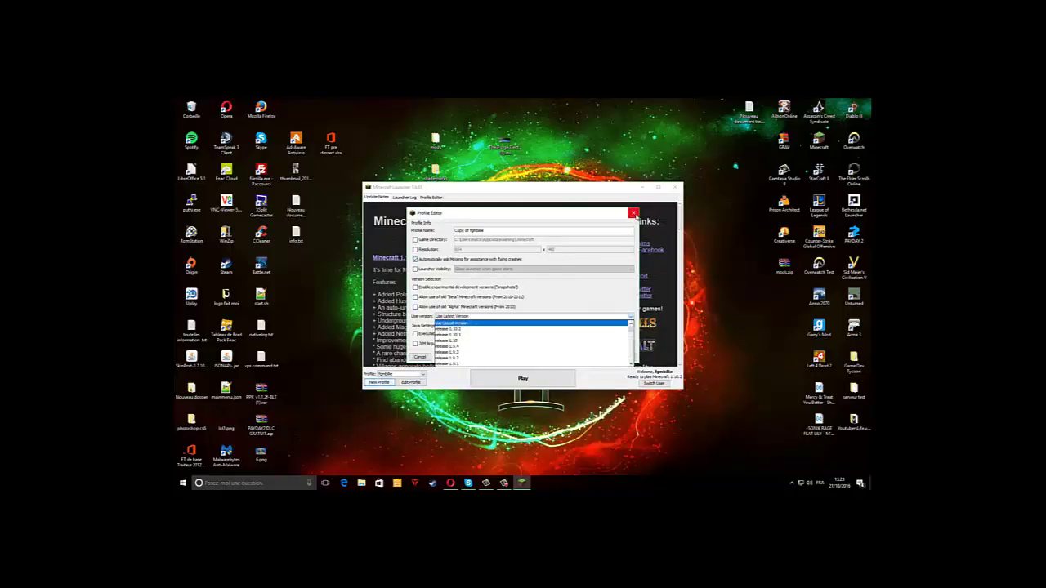
{"action": "left_click", "coordinate": [633, 213]}
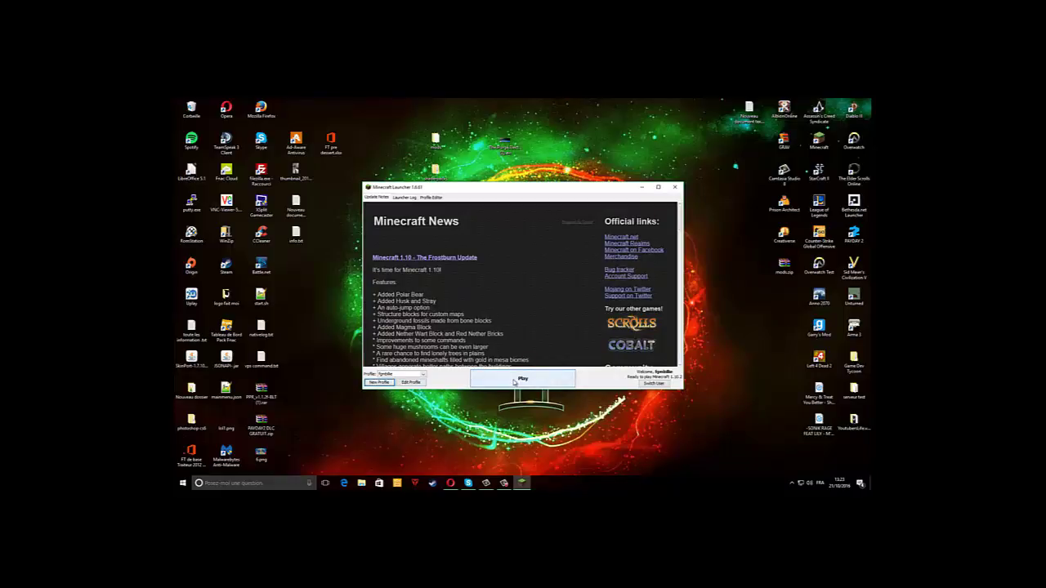
Reposition the launcher window, view the existing profile's settings, and close the editor without changes.
{"action": "left_click_drag", "start_coordinate": [566, 194], "coordinate": [625, 188]}
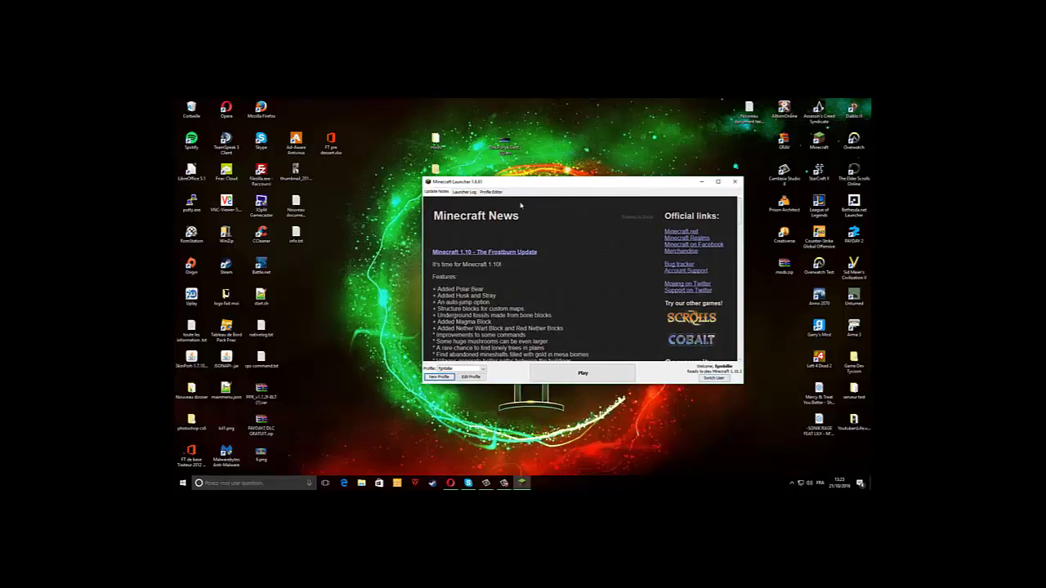
{"action": "left_click_drag", "start_coordinate": [576, 184], "coordinate": [540, 178]}
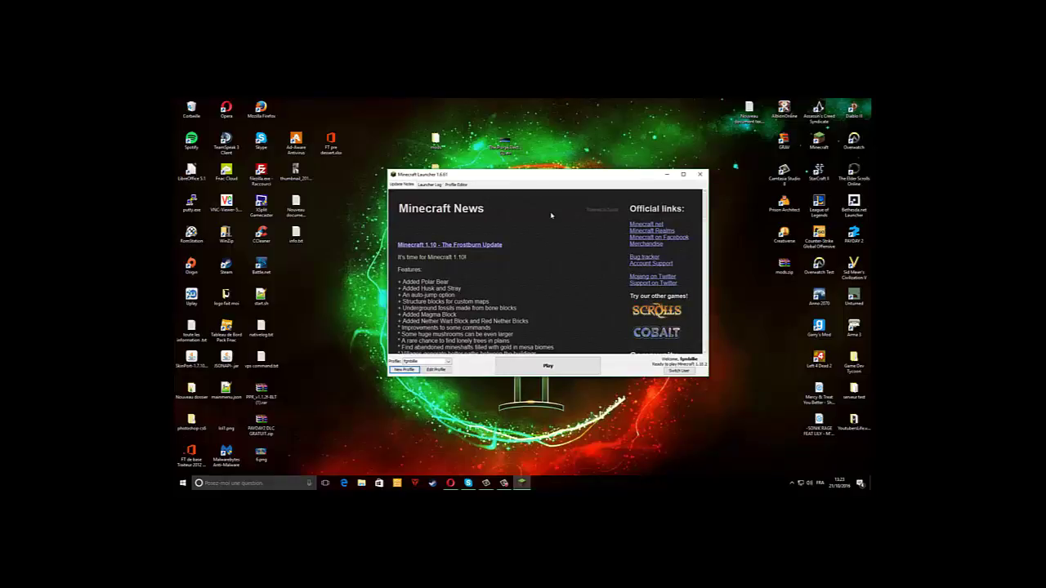
{"action": "left_click", "coordinate": [436, 369]}
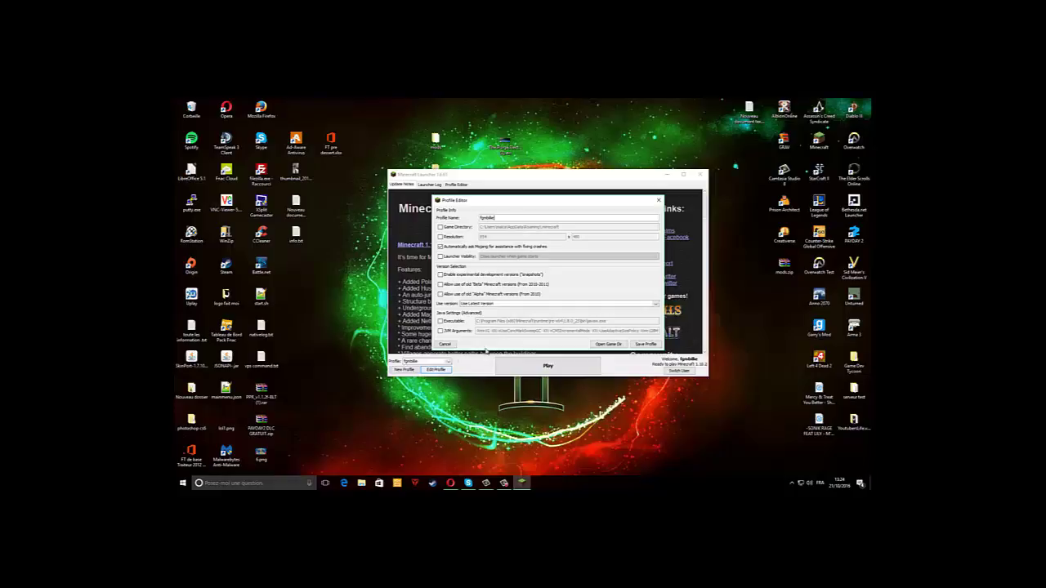
{"action": "left_click", "coordinate": [658, 201]}
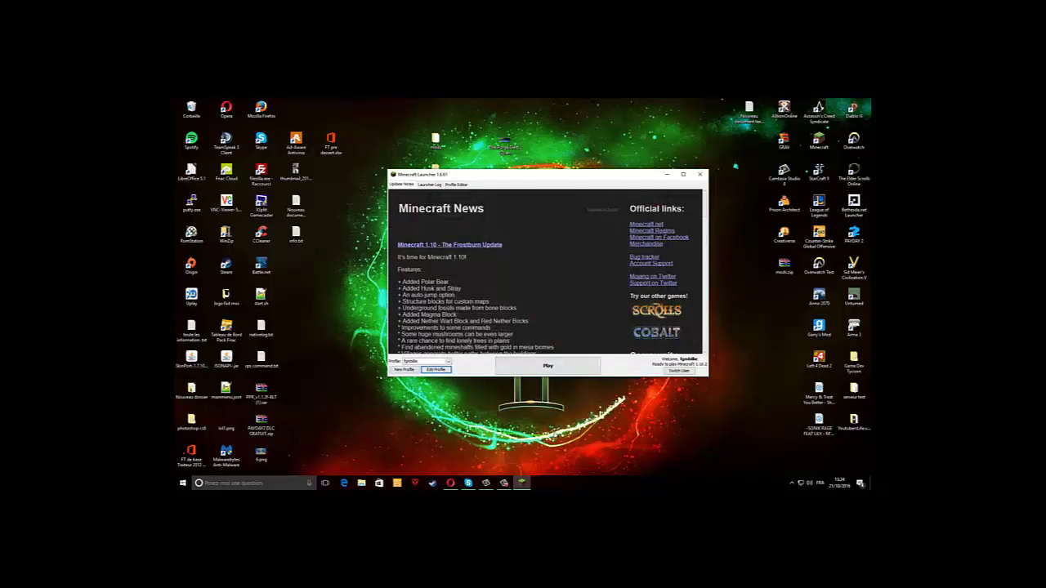
Open the .minecraft folder inside AppData Roaming, look into its saves and server-resource-packs subfolders, and minimize the window.
{"action": "key", "text": "super+r"}
{"action": "key", "text": "Return"}
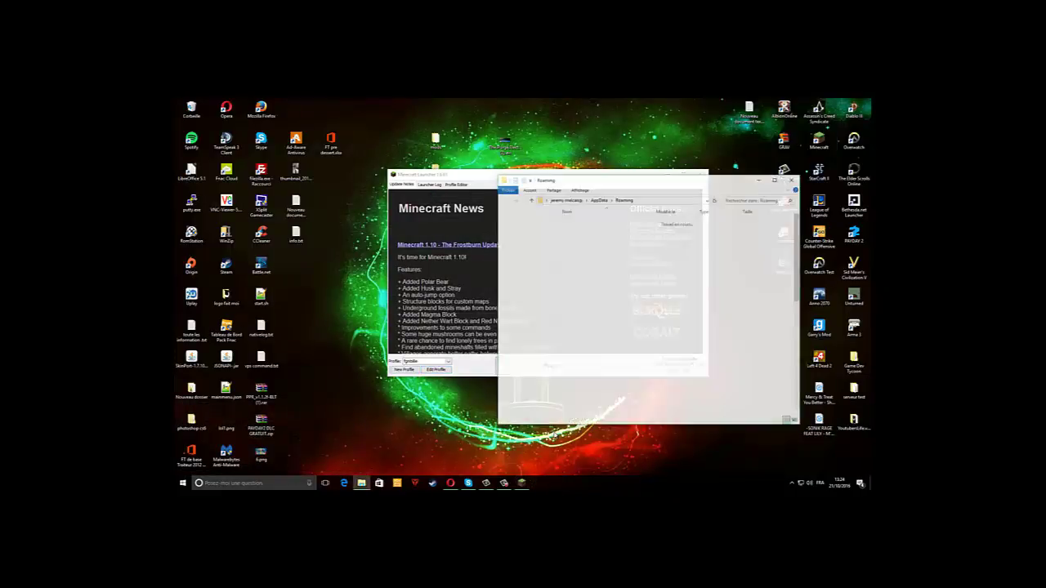
{"action": "double_click", "coordinate": [580, 229]}
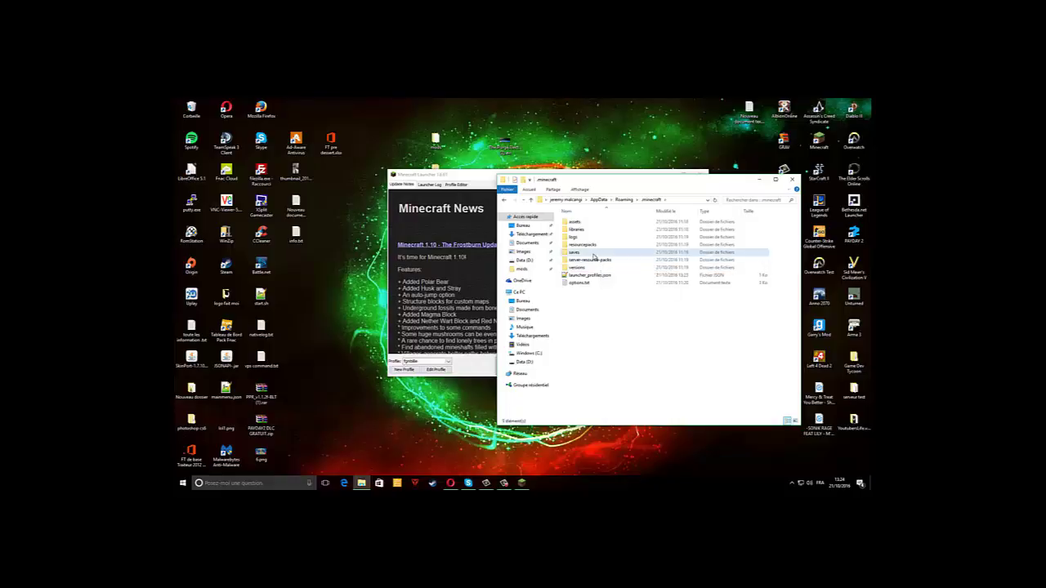
{"action": "double_click", "coordinate": [576, 252]}
{"action": "left_click", "coordinate": [504, 200]}
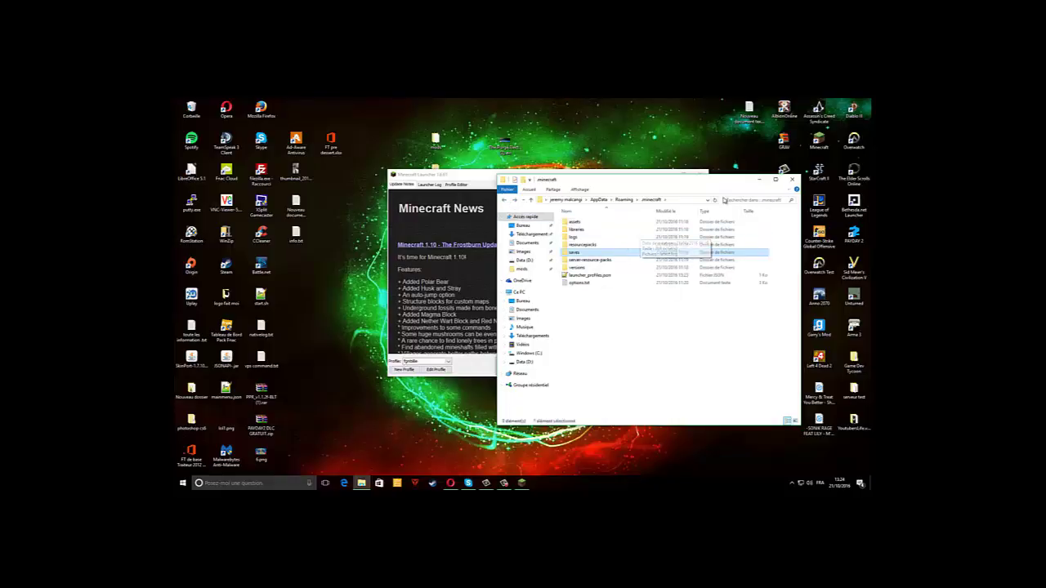
{"action": "double_click", "coordinate": [588, 259]}
{"action": "left_click", "coordinate": [504, 200]}
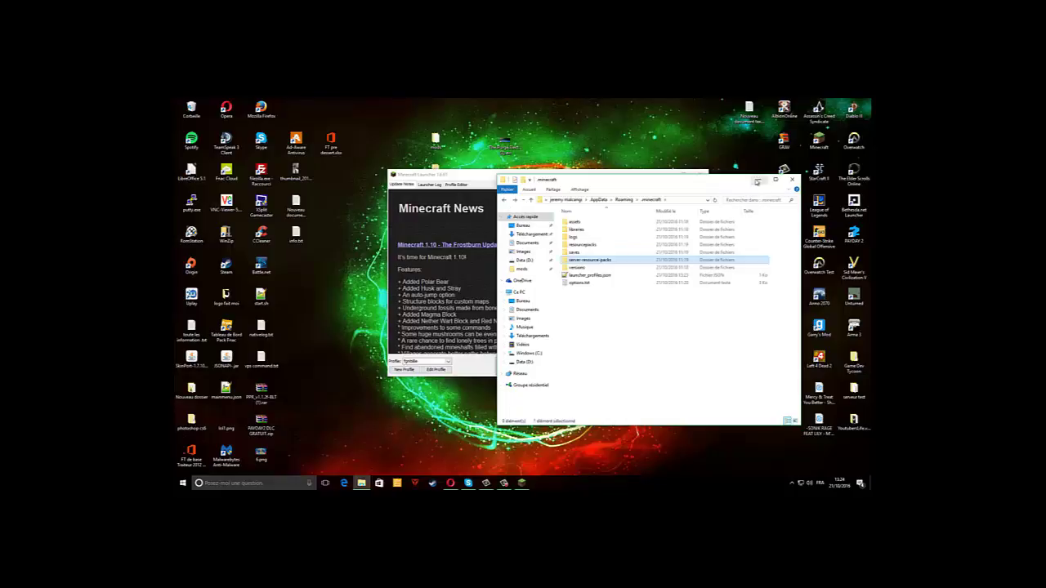
{"action": "left_click", "coordinate": [760, 179]}
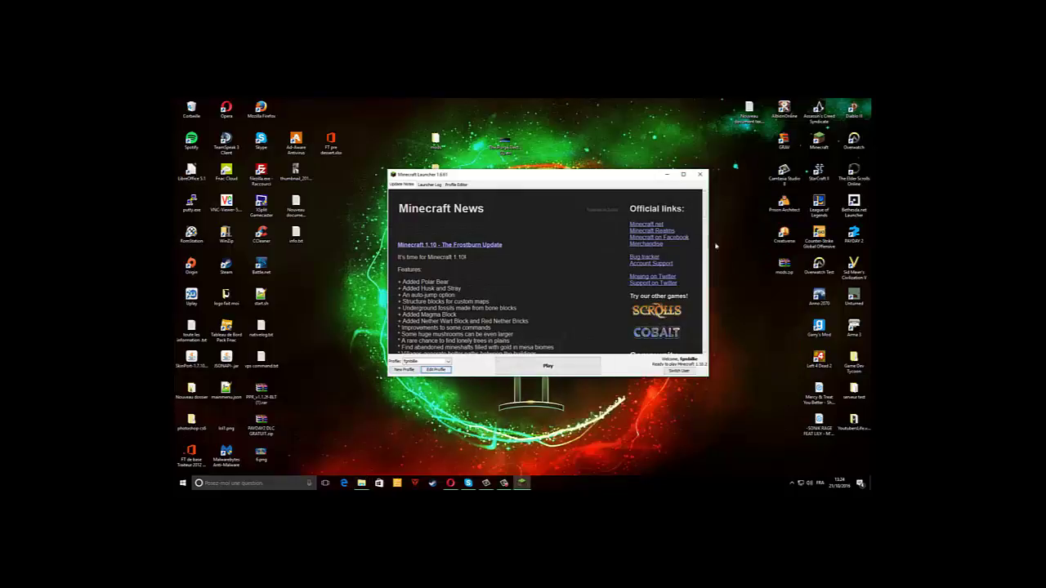
Close the Minecraft launcher and run the Forge 1.10.2 installer from the desktop.
{"action": "left_click", "coordinate": [699, 174]}
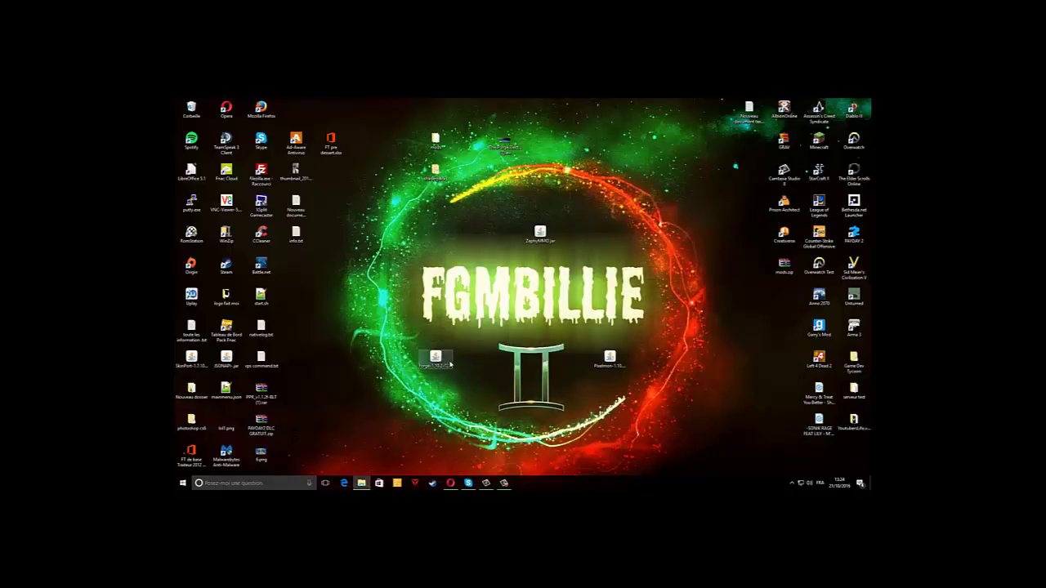
{"action": "left_click_drag", "start_coordinate": [437, 360], "coordinate": [473, 327]}
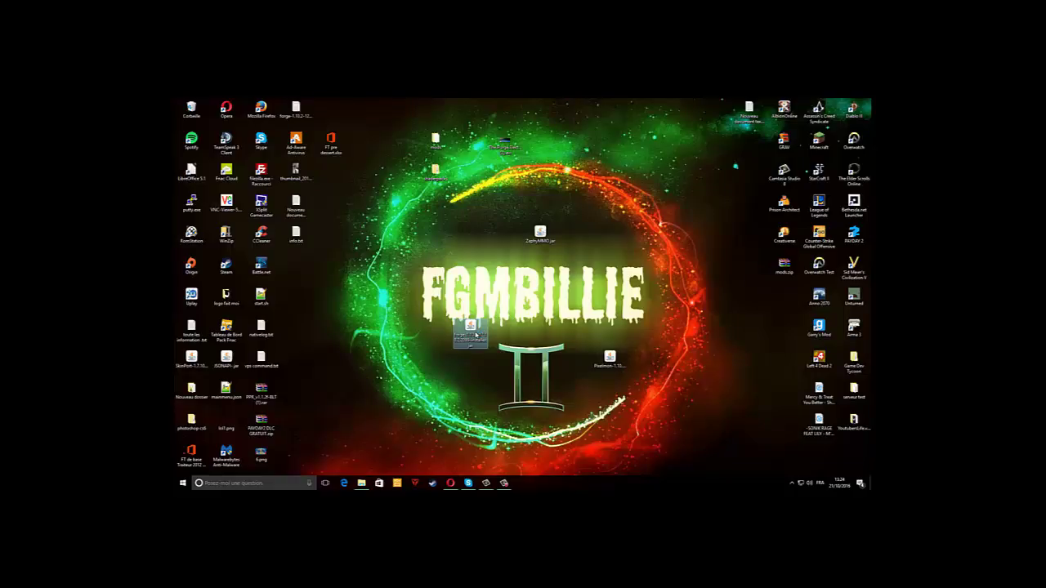
{"action": "double_click", "coordinate": [473, 331]}
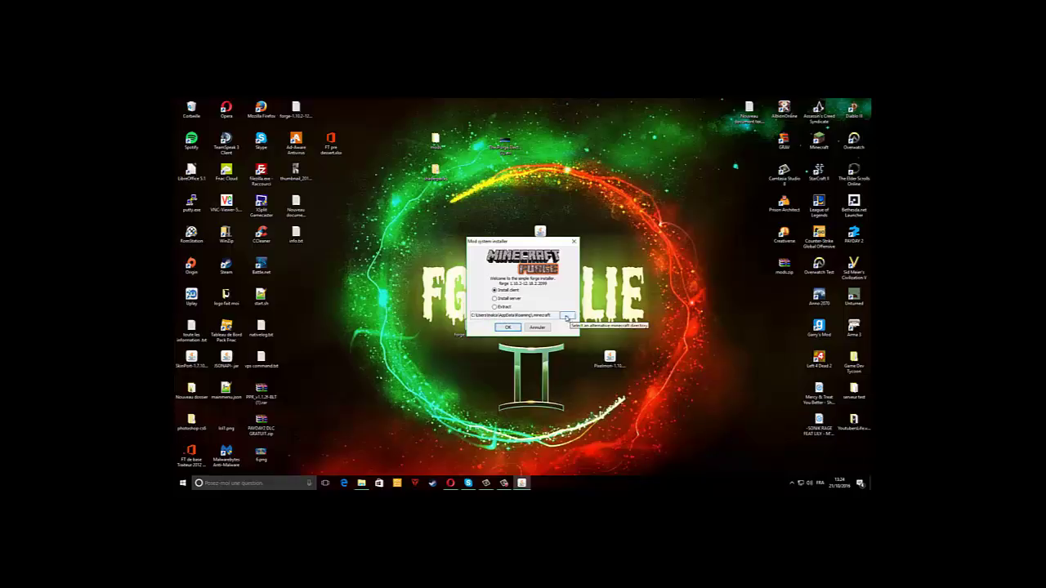
Install Forge 1.10.2-12.18.2.2099 with the Install client option into the default .minecraft directory.
{"action": "left_click", "coordinate": [566, 317]}
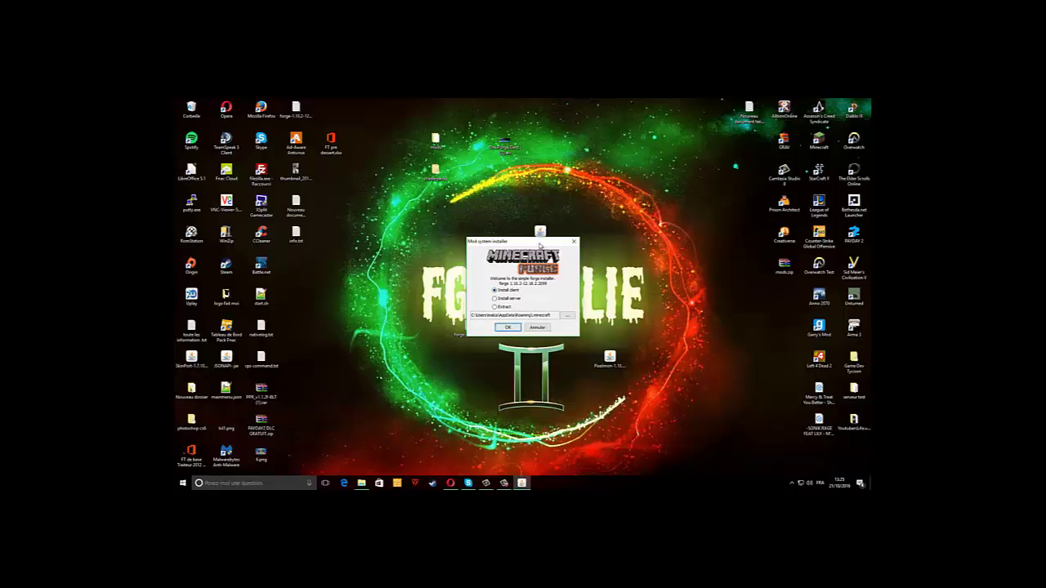
{"action": "mouse_move", "coordinate": [542, 245]}
{"action": "left_mouse_down"}
{"action": "mouse_move", "coordinate": [560, 240]}
{"action": "mouse_move", "coordinate": [521, 256]}
{"action": "mouse_move", "coordinate": [530, 260]}
{"action": "left_mouse_up"}
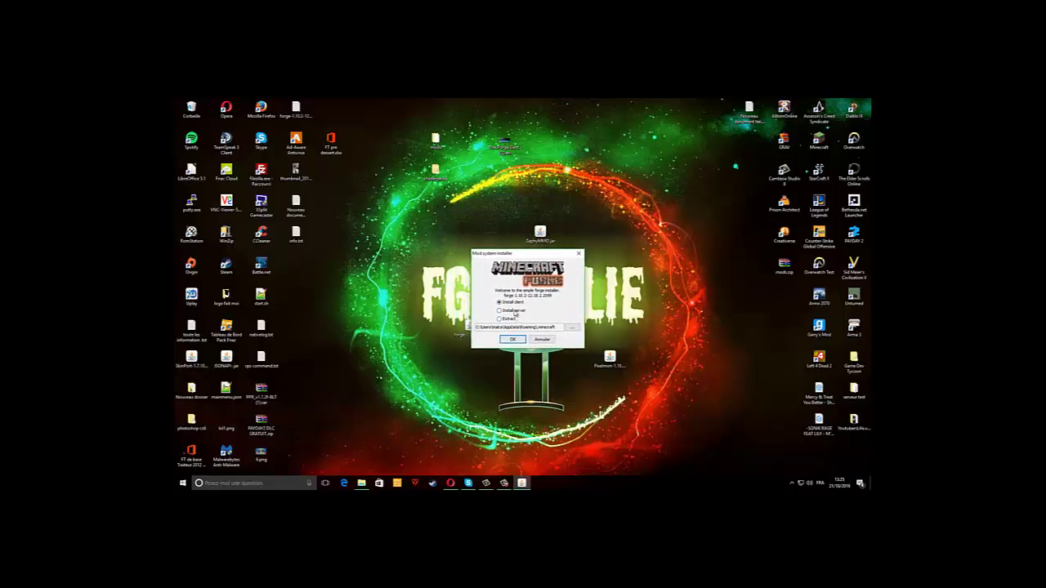
{"action": "left_click", "coordinate": [514, 312]}
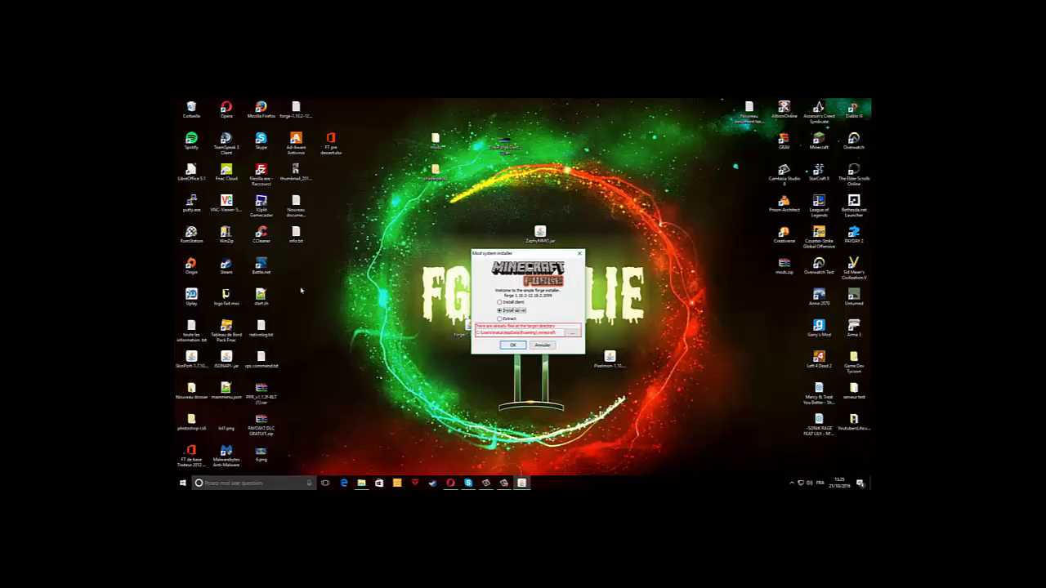
{"action": "left_click", "coordinate": [512, 304]}
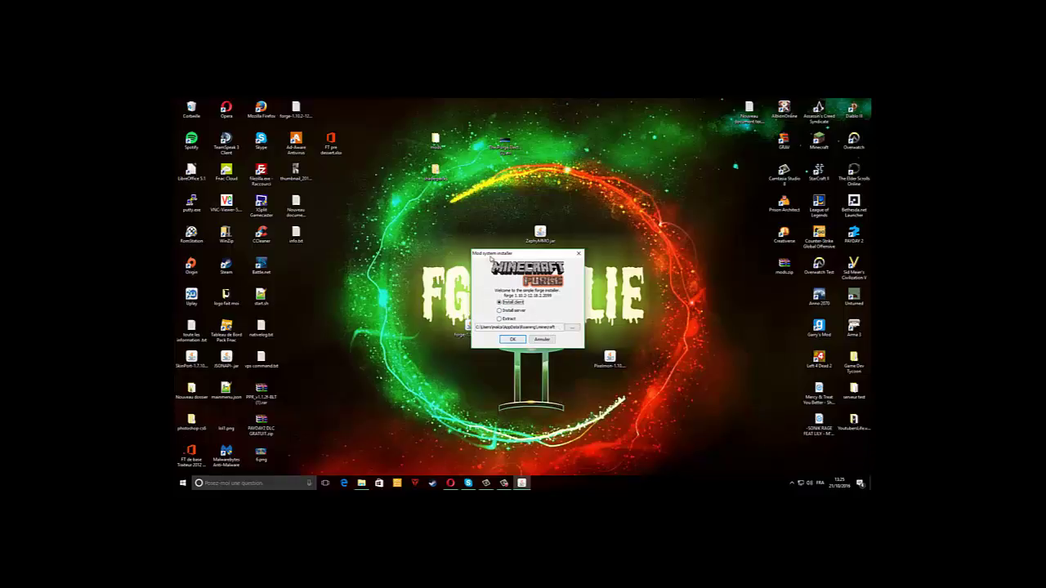
{"action": "left_click", "coordinate": [510, 339]}
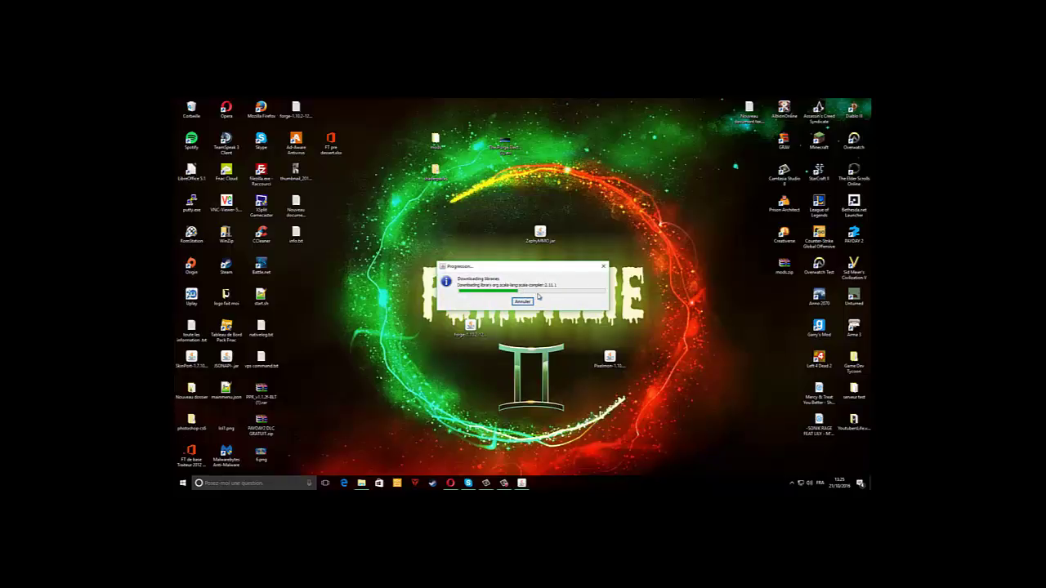
Refresh the .minecraft folder during the Forge download, check its versions subfolder, and put the folder window away.
{"action": "left_click", "coordinate": [361, 483]}
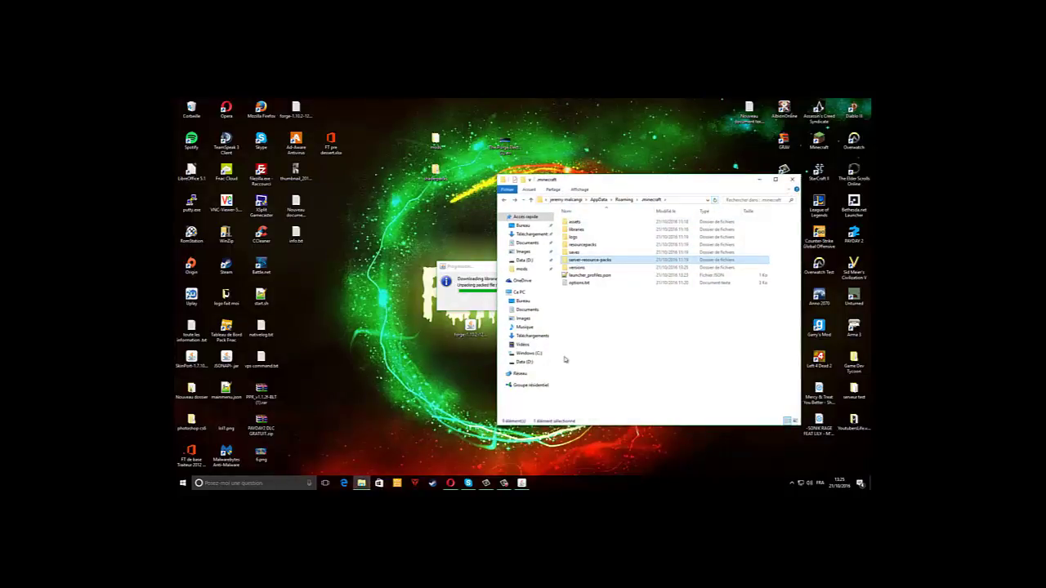
{"action": "right_click", "coordinate": [606, 337]}
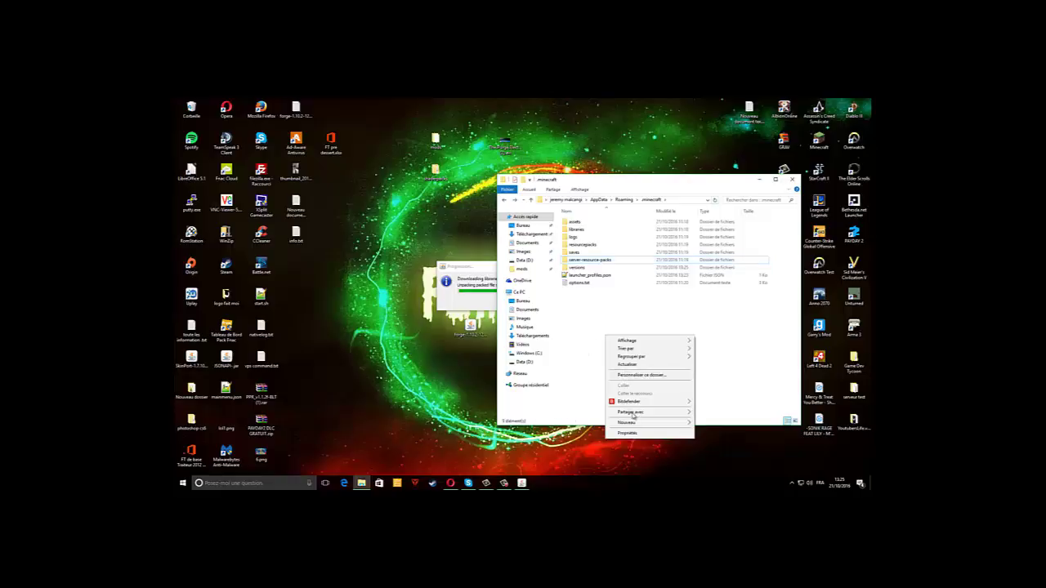
{"action": "left_click", "coordinate": [630, 365]}
{"action": "double_click", "coordinate": [605, 271]}
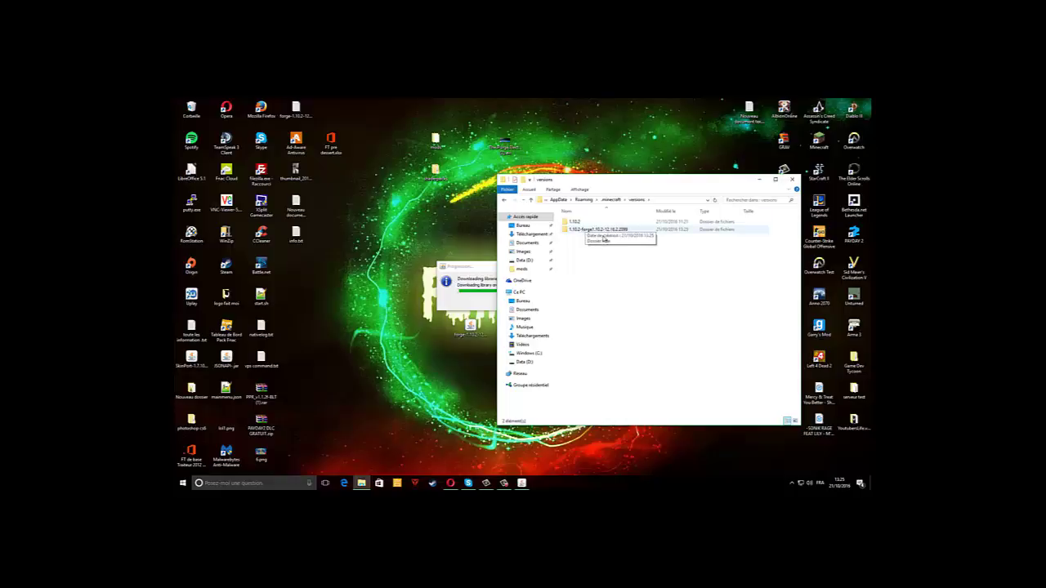
{"action": "left_click", "coordinate": [505, 199]}
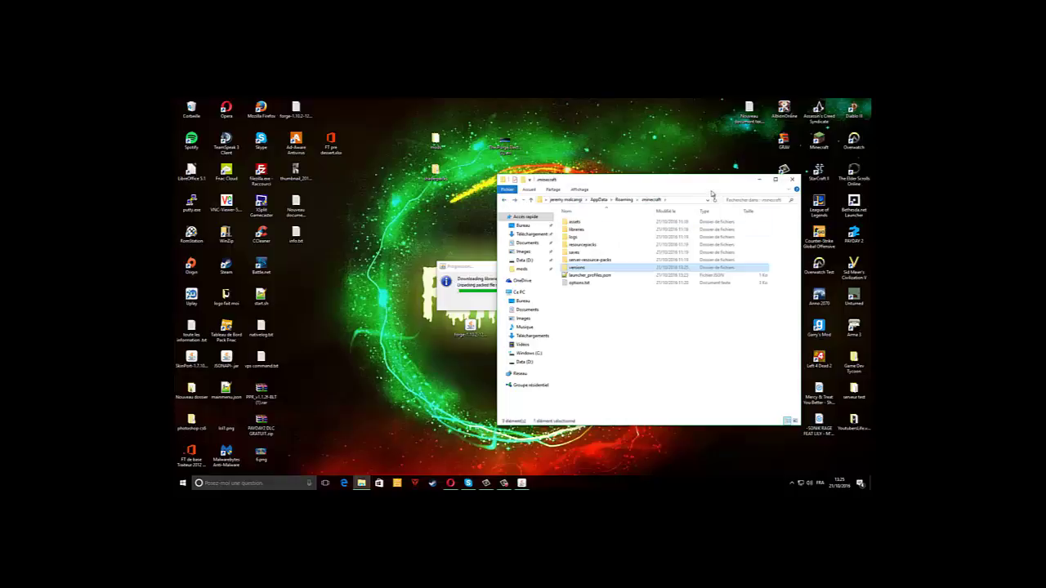
{"action": "right_click", "coordinate": [601, 352]}
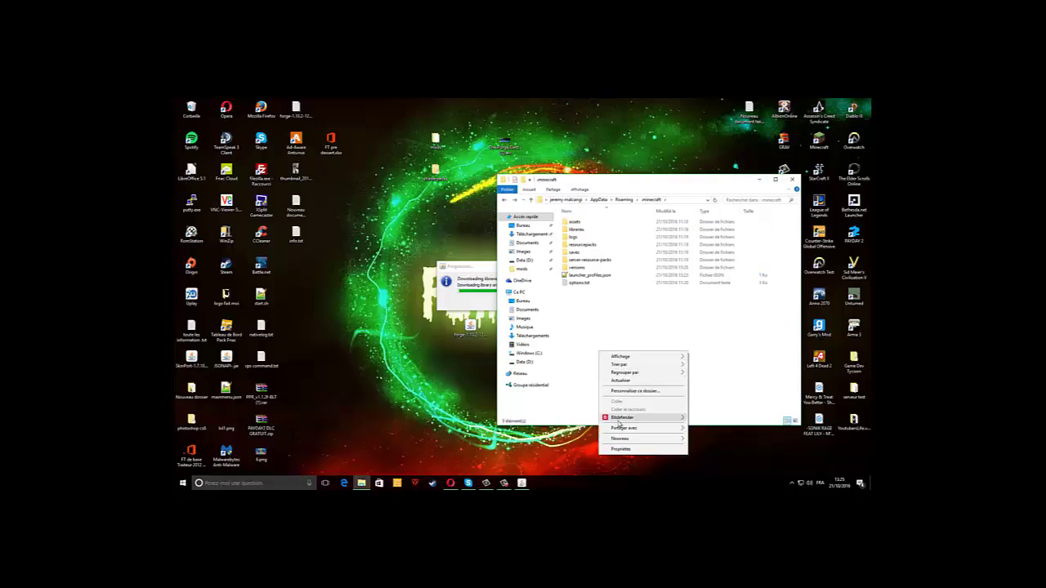
{"action": "left_click", "coordinate": [621, 380]}
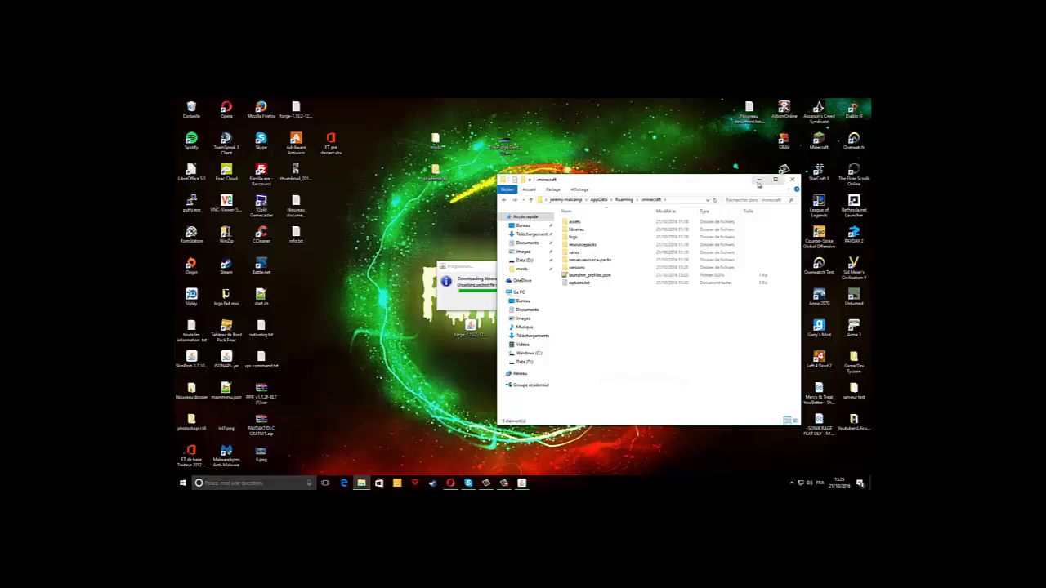
{"action": "left_click", "coordinate": [774, 180]}
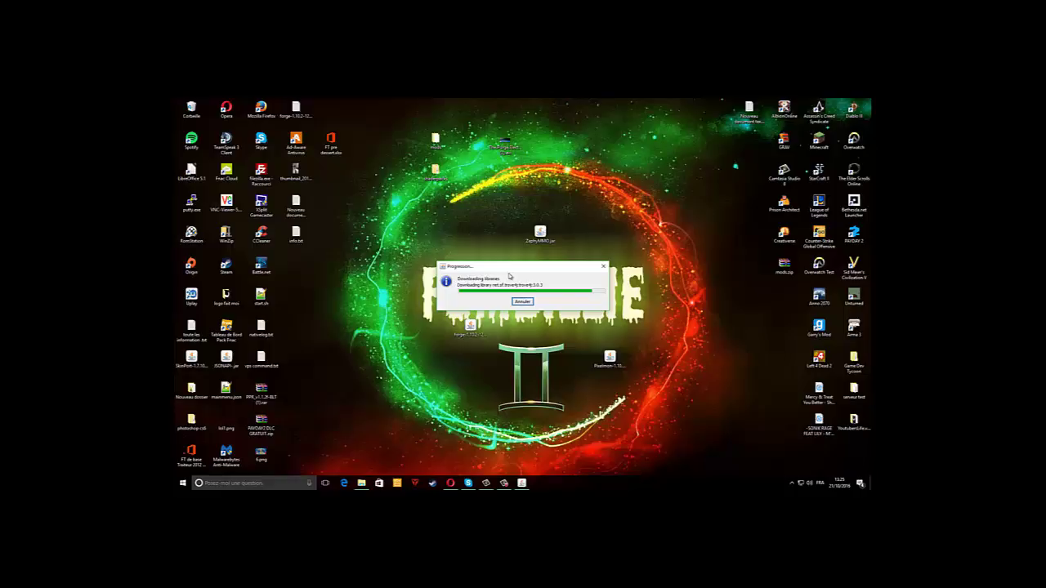
Wait for the Forge client installation to finish and dismiss the completion dialog.
{"action": "left_click", "coordinate": [756, 206]}
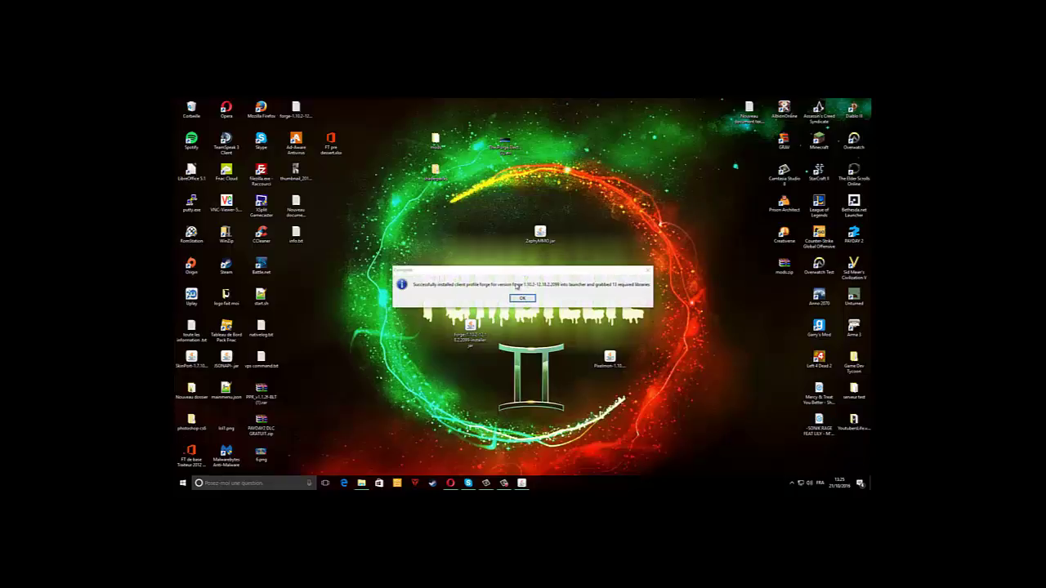
{"action": "left_click", "coordinate": [523, 298]}
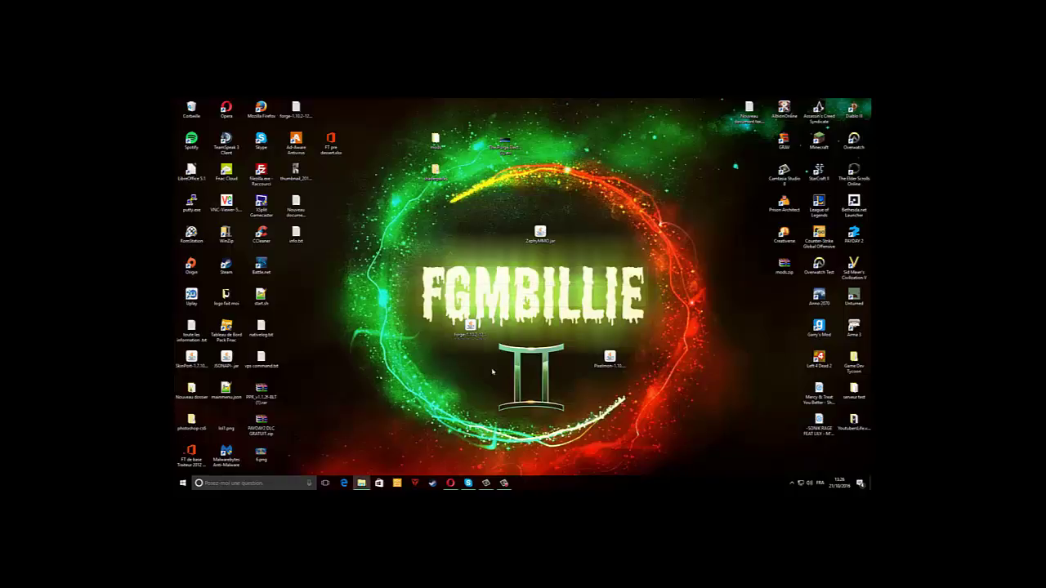
Open the Minecraft launcher, select the forge profile and start the game with it.
{"action": "left_click", "coordinate": [822, 140]}
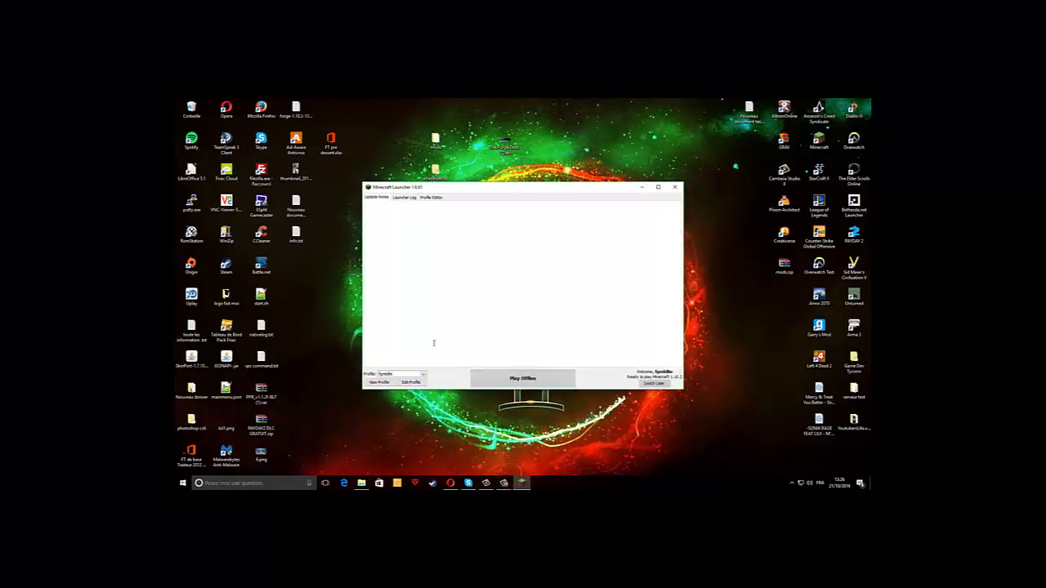
{"action": "left_click", "coordinate": [423, 375]}
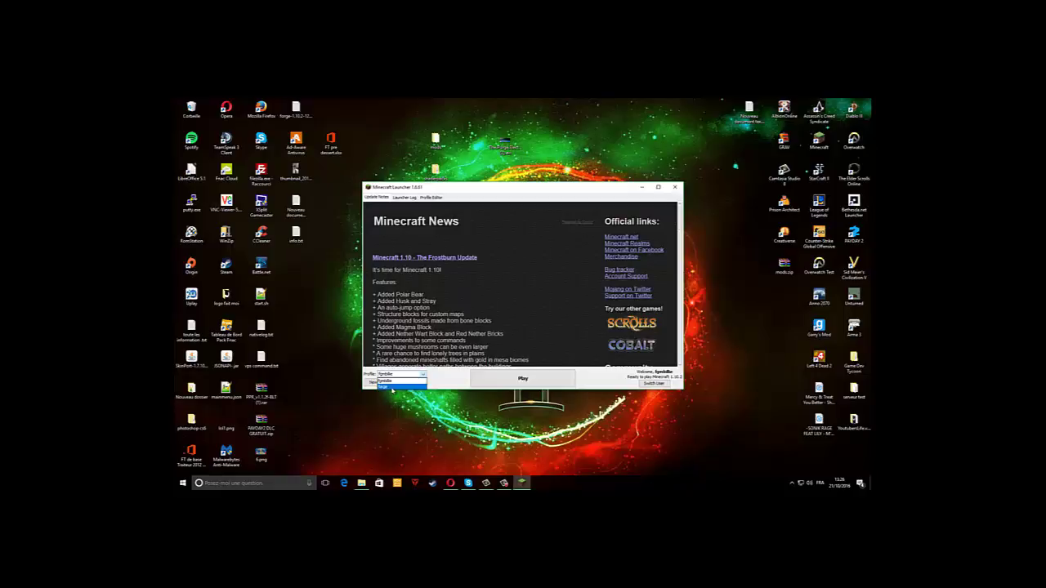
{"action": "left_click", "coordinate": [393, 387]}
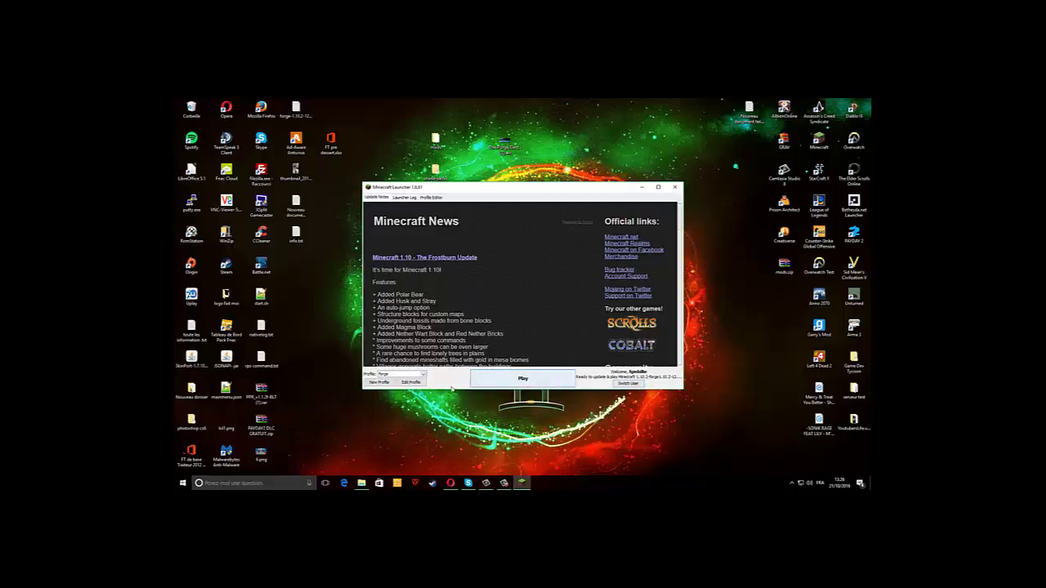
{"action": "left_click", "coordinate": [524, 378]}
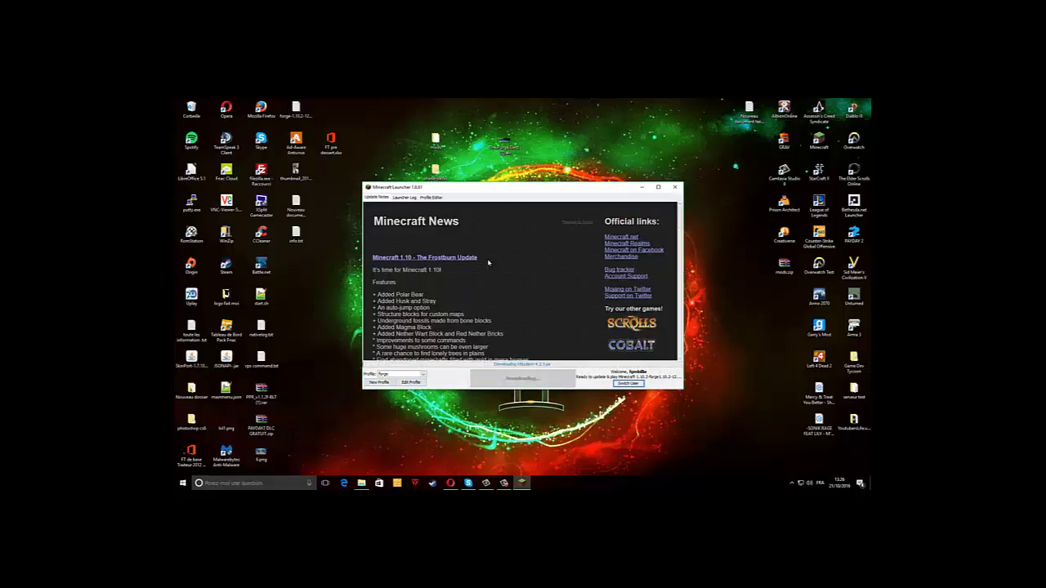
Refresh the .minecraft folder twice while the launcher downloads the game files, and put the folder window away.
{"action": "left_click", "coordinate": [361, 483]}
{"action": "right_click", "coordinate": [626, 346]}
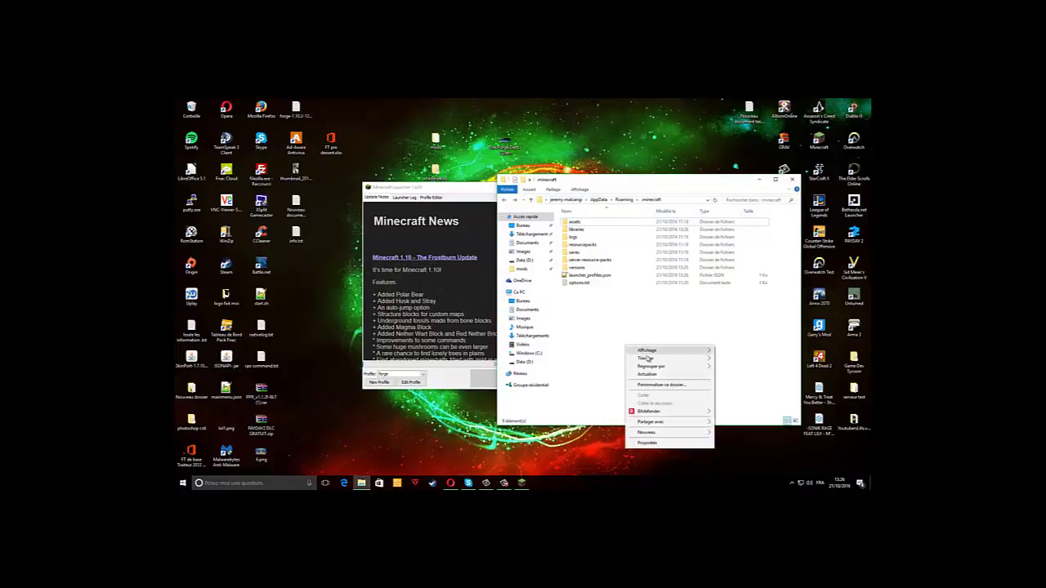
{"action": "left_click", "coordinate": [657, 375]}
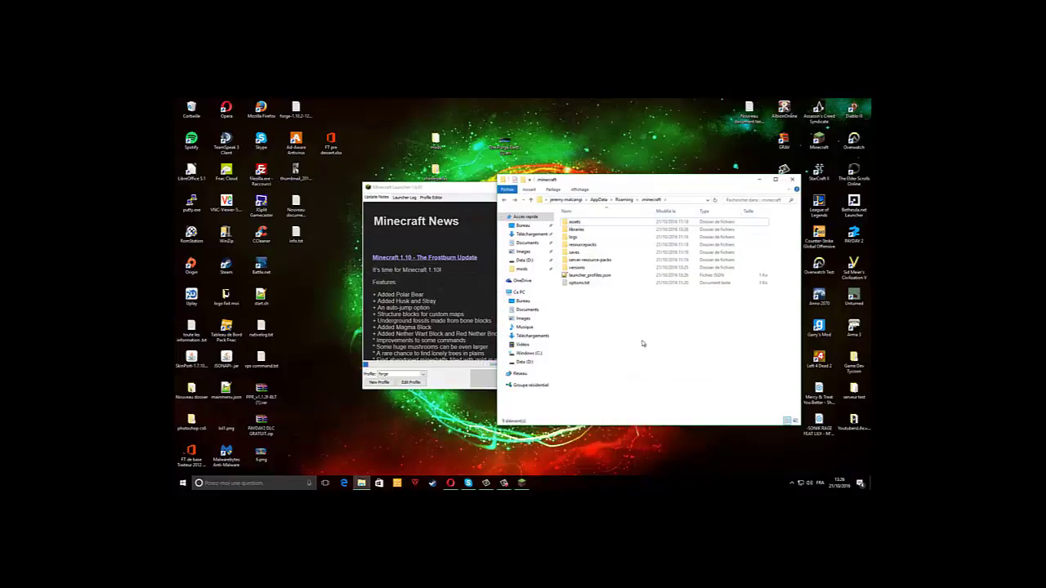
{"action": "right_click", "coordinate": [606, 330]}
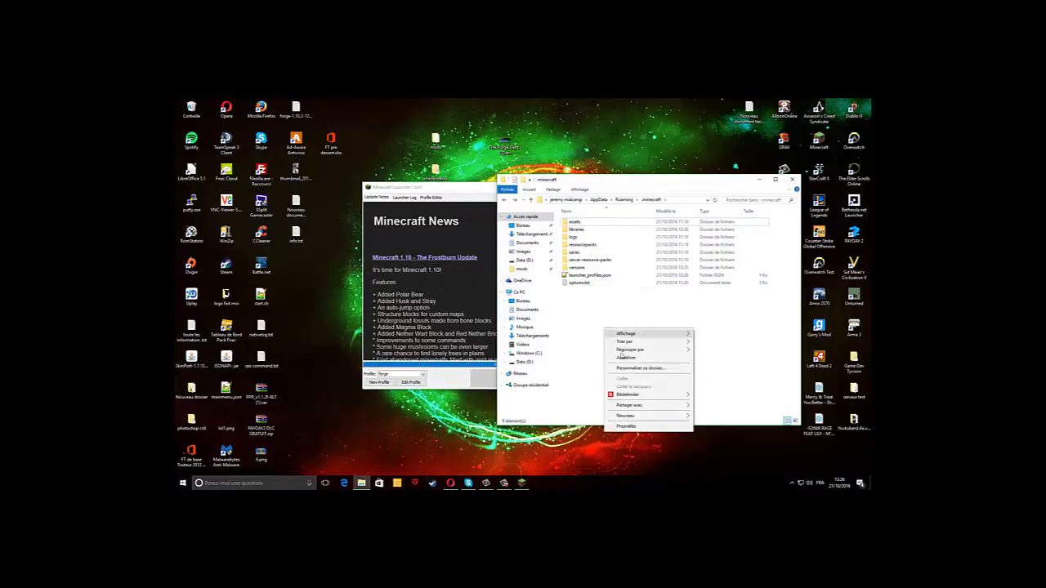
{"action": "left_click", "coordinate": [634, 362]}
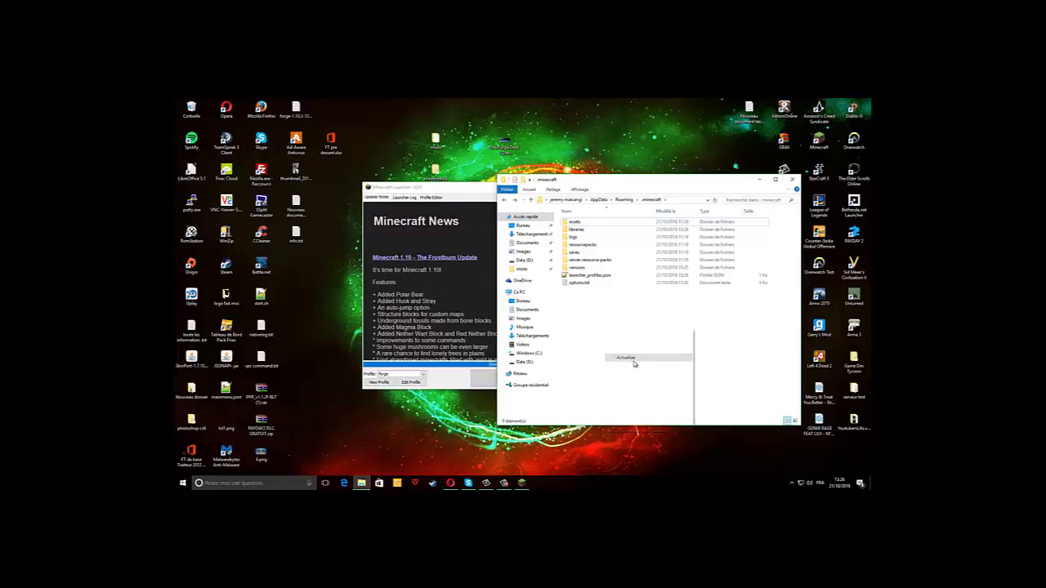
{"action": "left_click", "coordinate": [465, 191]}
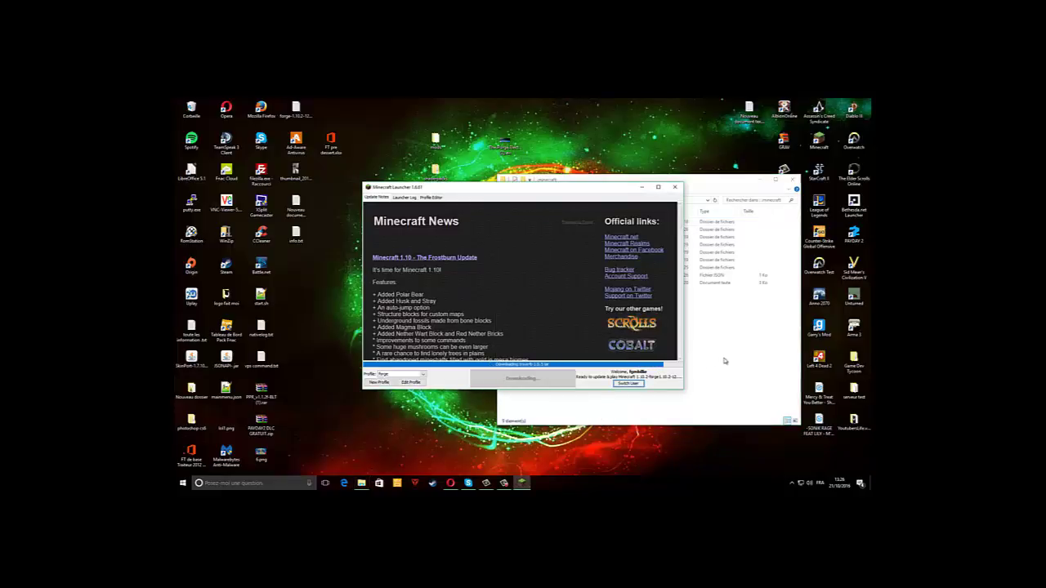
{"action": "left_click", "coordinate": [758, 179]}
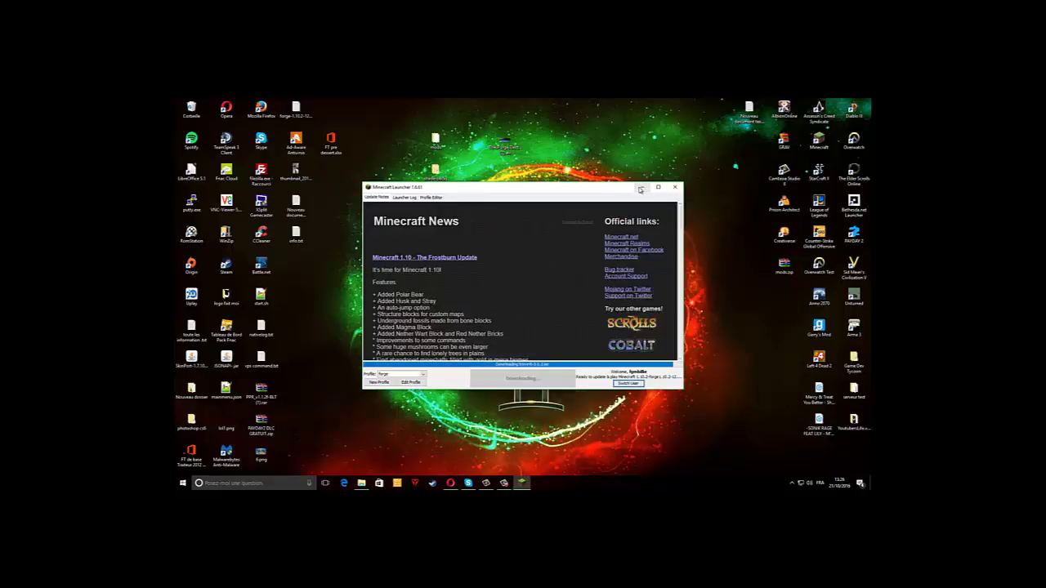
Minimize the launcher and move the Pixelmon 1.10.2 jar beside the Forge installer on the desktop.
{"action": "left_click", "coordinate": [640, 189]}
{"action": "left_click_drag", "start_coordinate": [608, 356], "coordinate": [552, 332]}
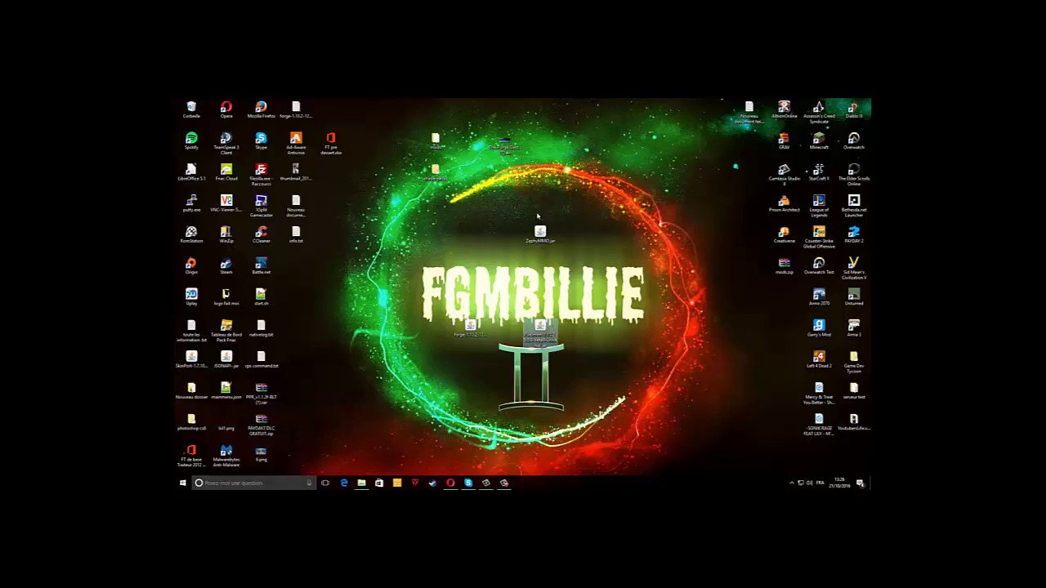
{"action": "left_click_drag", "start_coordinate": [503, 210], "coordinate": [576, 258]}
{"action": "key", "text": "Return"}
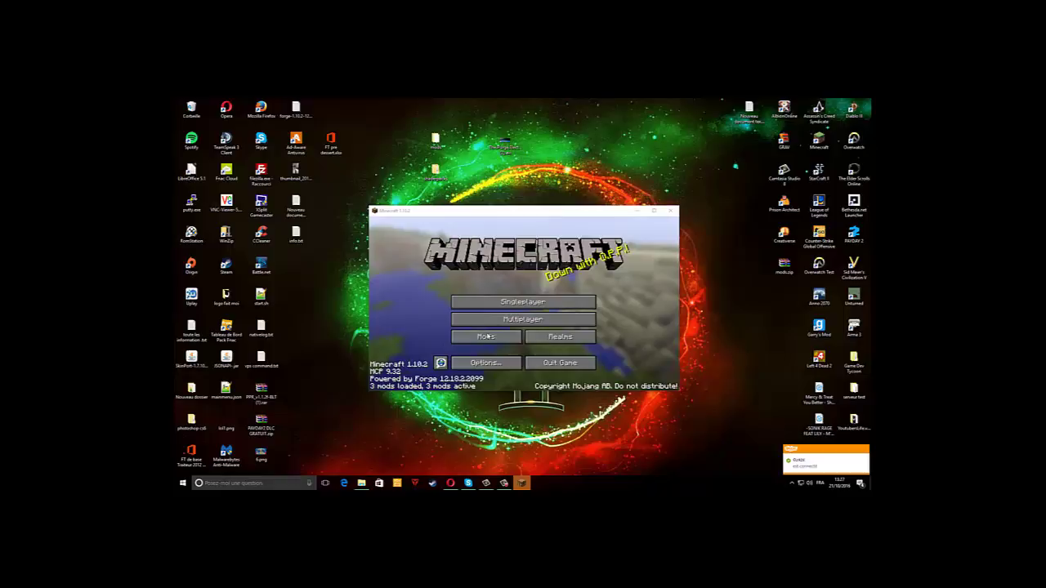
Check the mods loaded in Minecraft 1.10.2, return to the title screen and quit the game.
{"action": "left_click", "coordinate": [486, 337]}
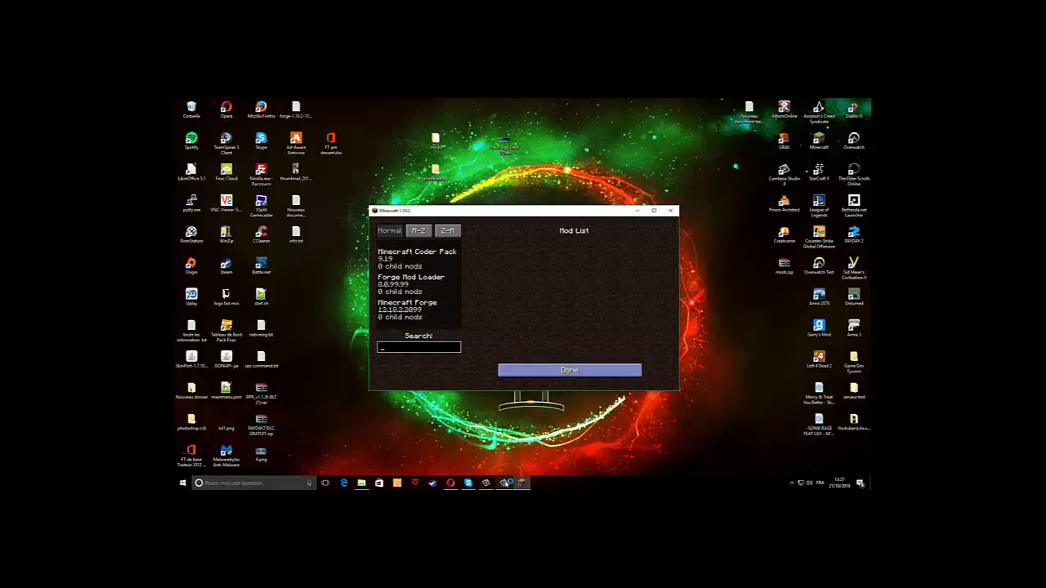
{"action": "left_click", "coordinate": [504, 483]}
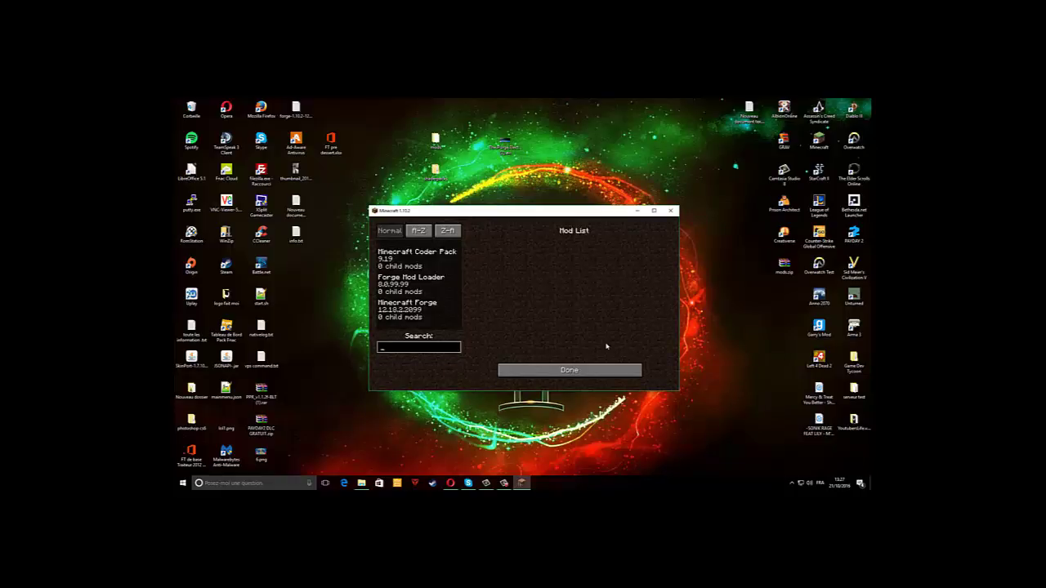
{"action": "left_click", "coordinate": [562, 371]}
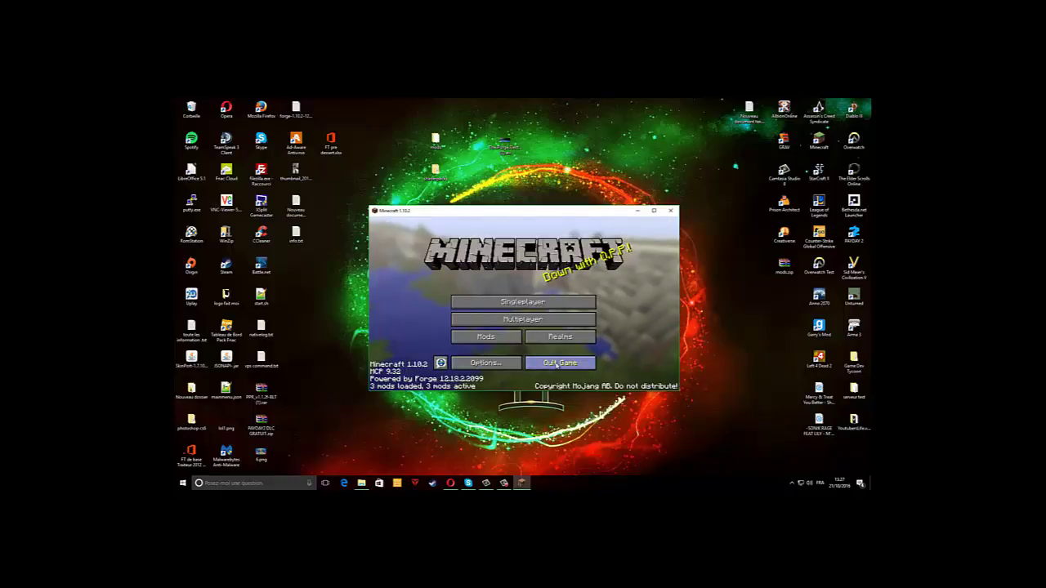
{"action": "left_click", "coordinate": [557, 365]}
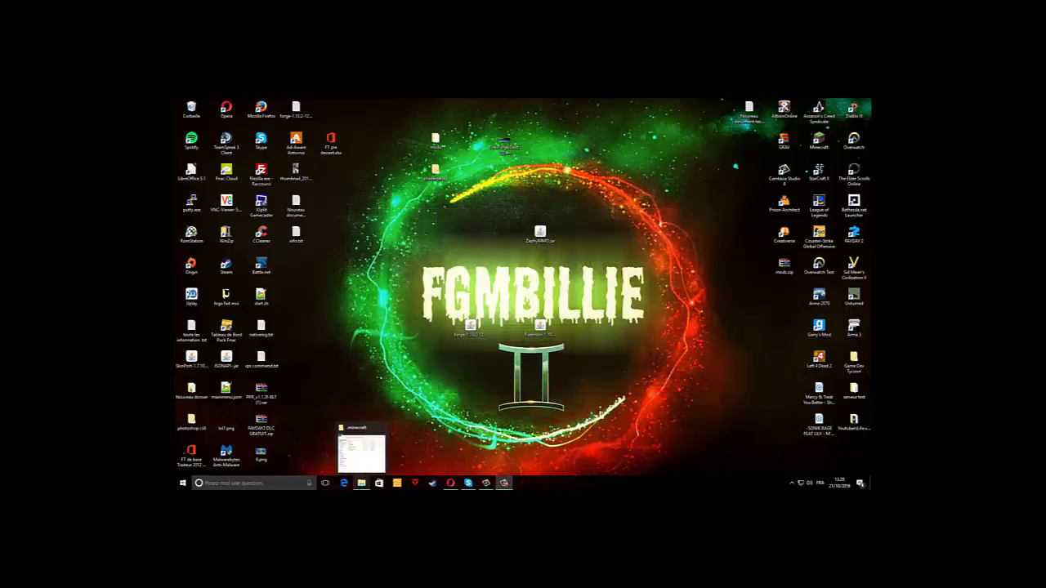
Open the AppData Roaming folder, reposition its window and enter the .minecraft subfolder.
{"action": "key", "text": "super+r"}
{"action": "key", "text": "Return"}
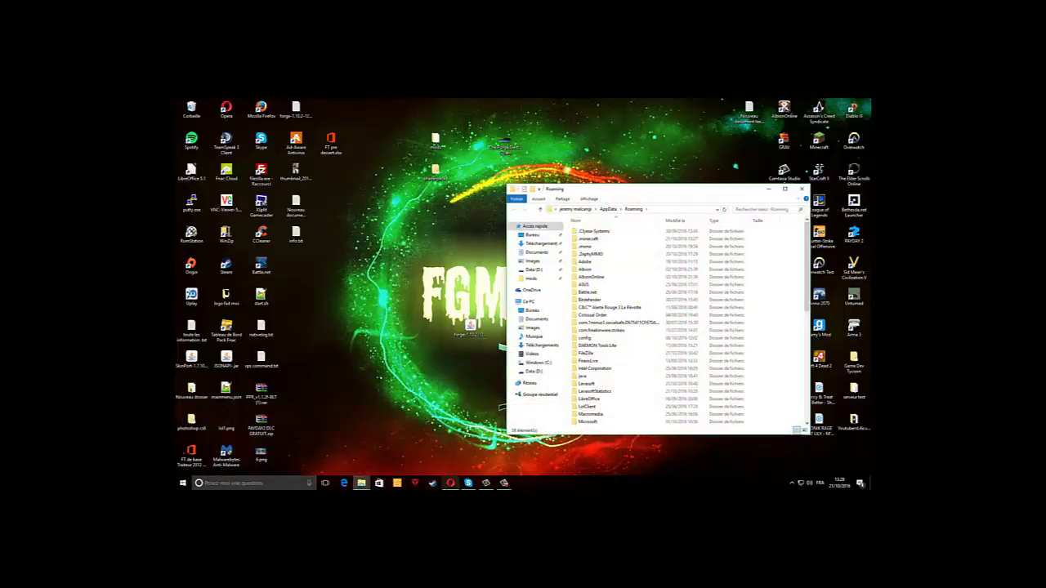
{"action": "mouse_move", "coordinate": [504, 483]}
{"action": "left_click", "coordinate": [525, 467]}
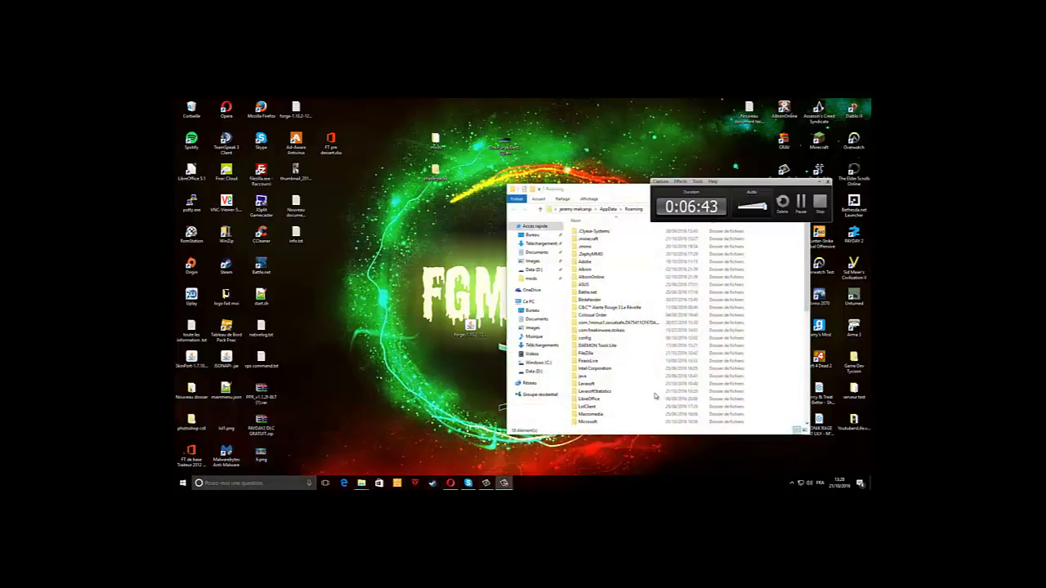
{"action": "left_click", "coordinate": [797, 196]}
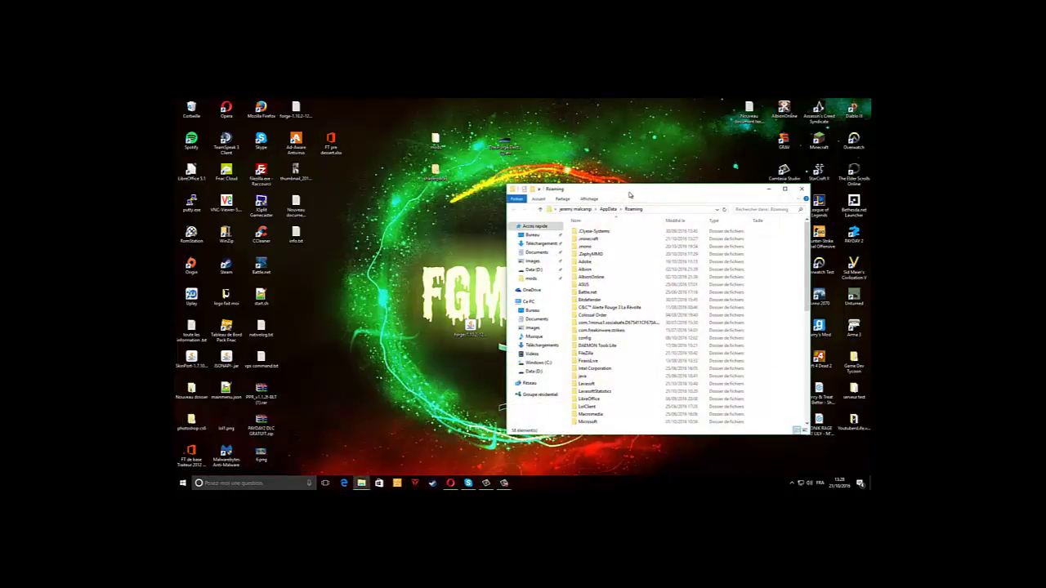
{"action": "left_click_drag", "start_coordinate": [630, 194], "coordinate": [589, 171]}
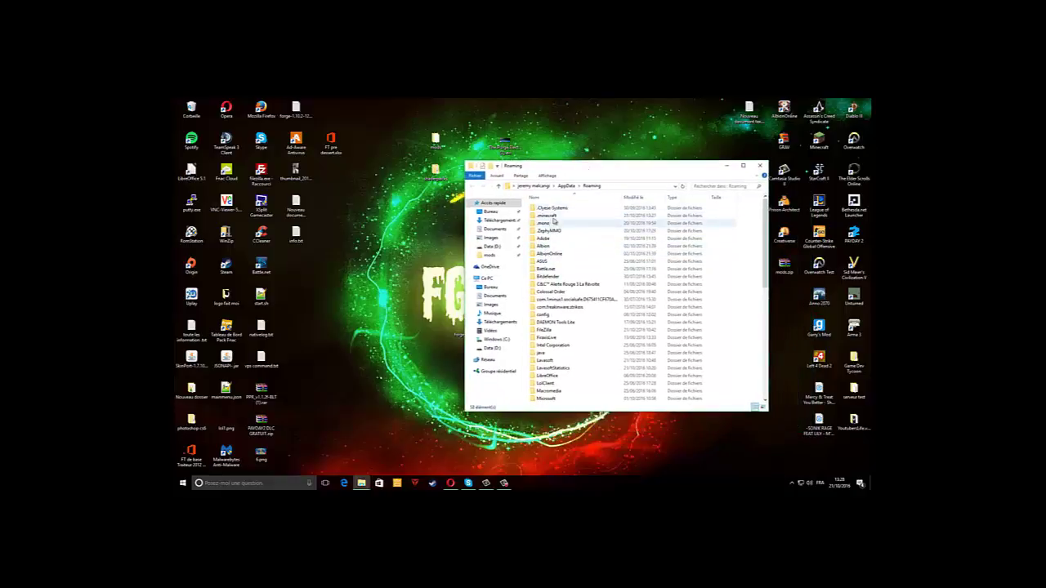
{"action": "double_click", "coordinate": [549, 216]}
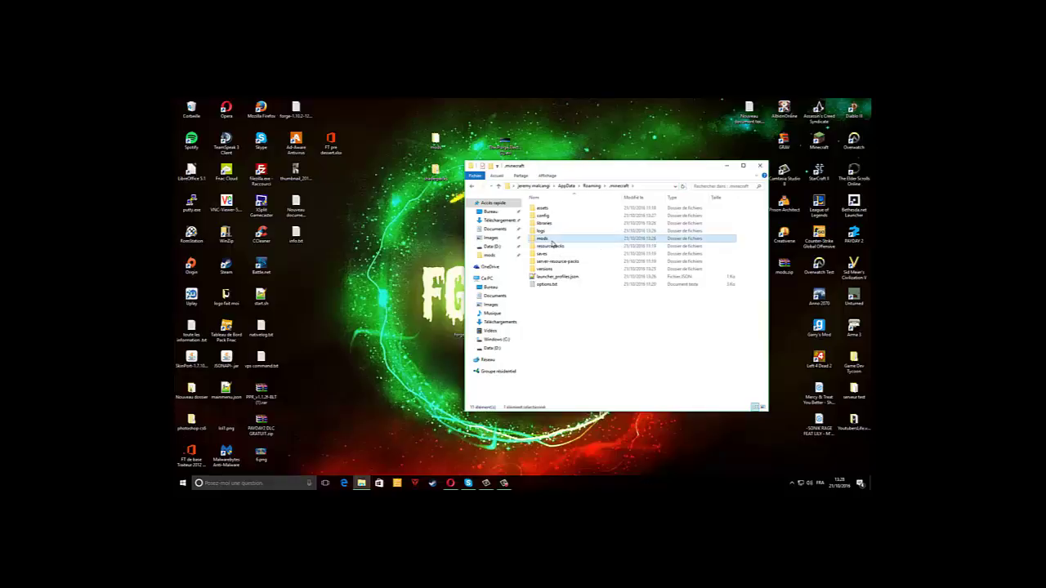
Look inside the mods and saves subfolders of .minecraft and return to the parent folder.
{"action": "double_click", "coordinate": [553, 242]}
{"action": "left_click", "coordinate": [472, 187]}
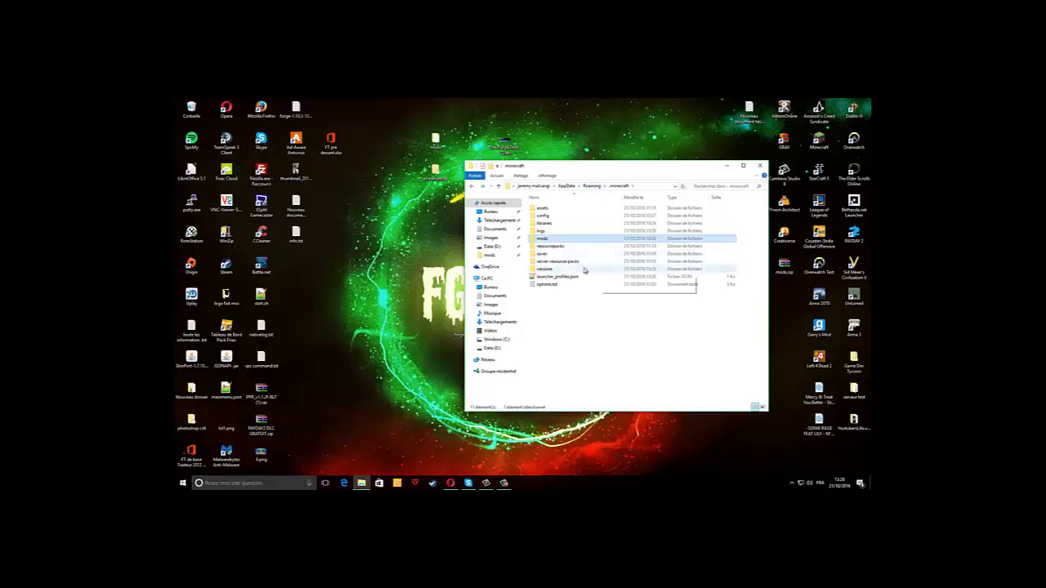
{"action": "double_click", "coordinate": [554, 256]}
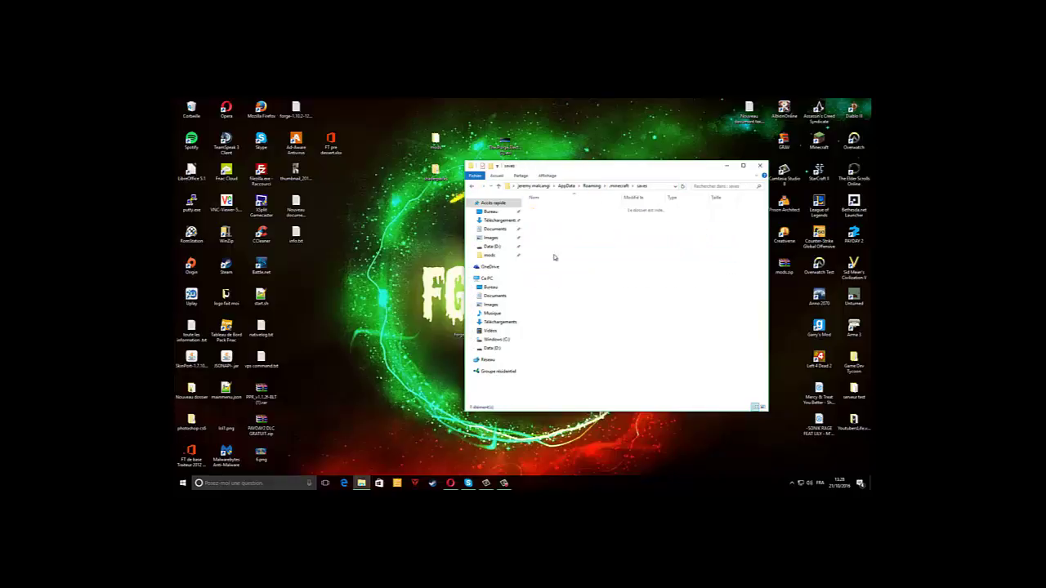
{"action": "left_click", "coordinate": [474, 187]}
Open the .minecraft mods folder and move Pixelmon-1.10.2-5.0.0-beta9-universal.jar from the desktop into it.
{"action": "double_click", "coordinate": [556, 239]}
{"action": "left_click_drag", "start_coordinate": [568, 178], "coordinate": [330, 174]}
{"action": "left_click_drag", "start_coordinate": [555, 339], "coordinate": [333, 271]}
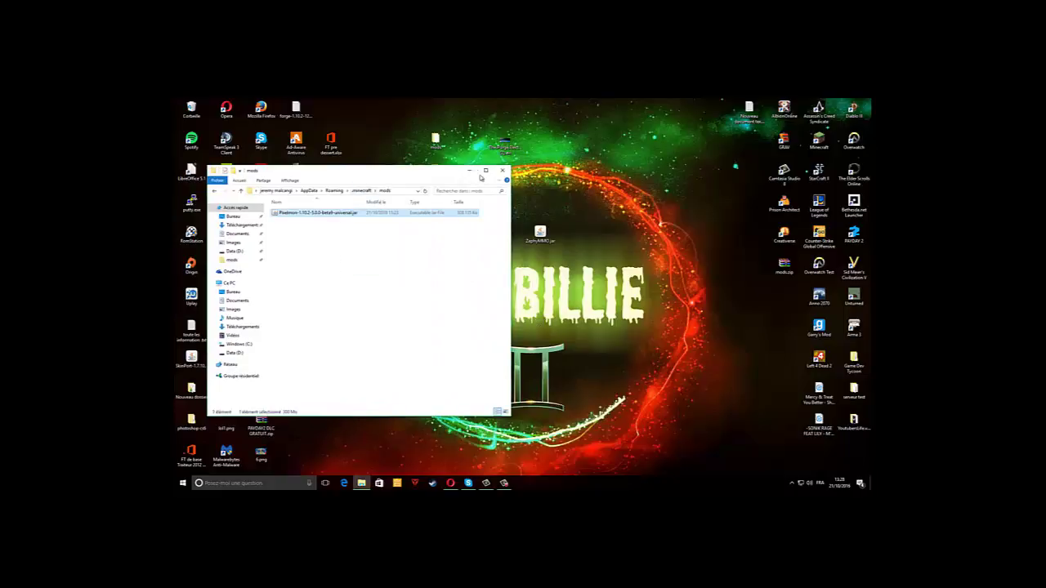
Reopen the Minecraft launcher, enable JVM Arguments in the forge profile, save the profile and start the game.
{"action": "double_click", "coordinate": [819, 141]}
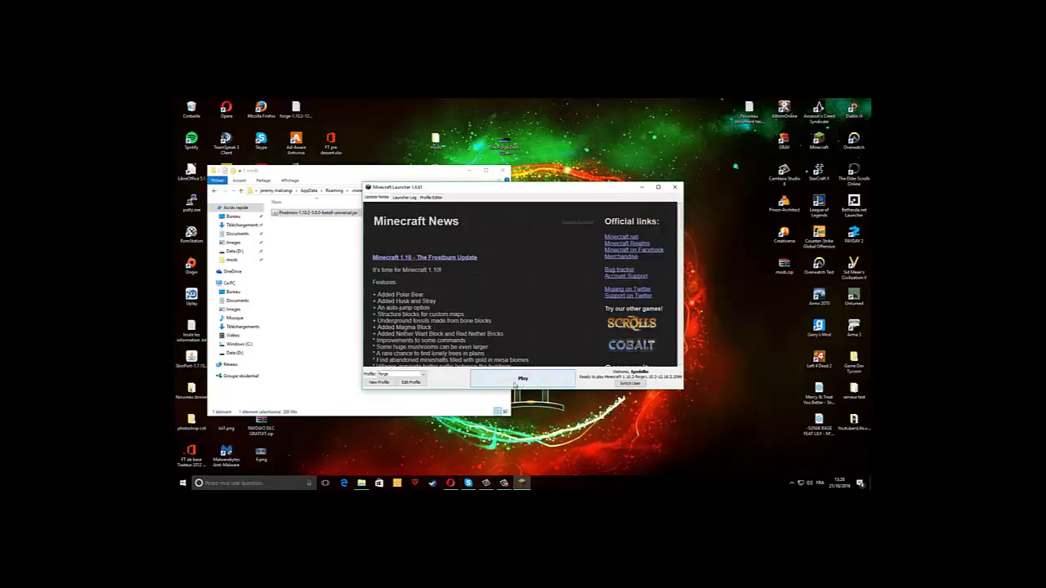
{"action": "left_click", "coordinate": [411, 382]}
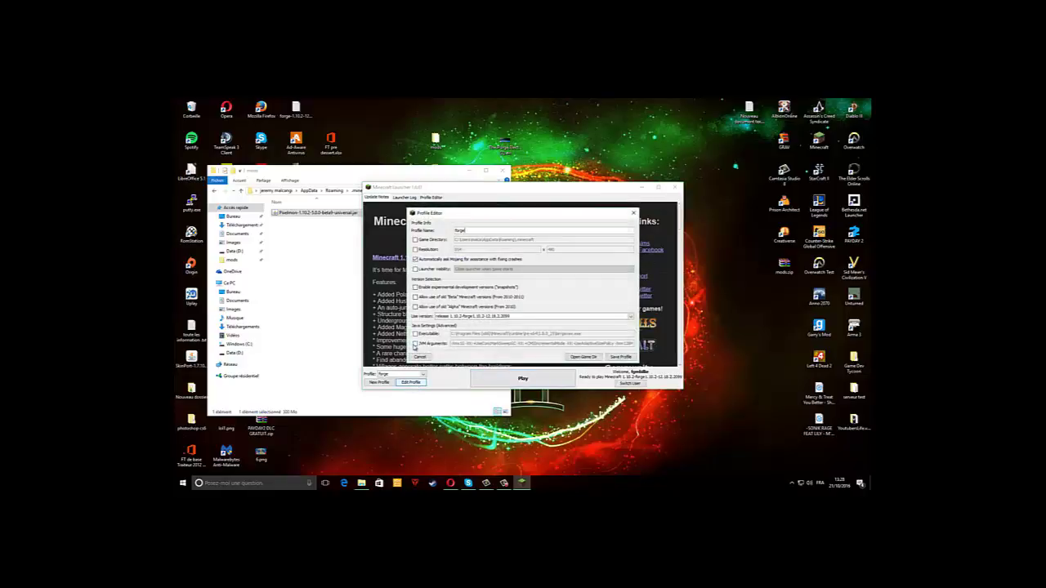
{"action": "left_click", "coordinate": [414, 344]}
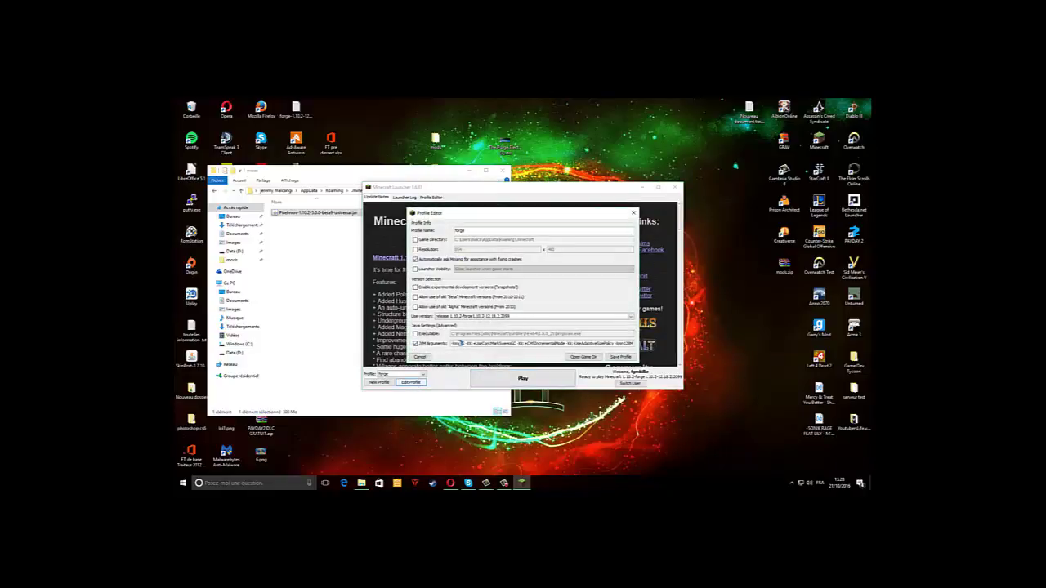
{"action": "left_click", "coordinate": [621, 358]}
{"action": "left_click", "coordinate": [531, 381]}
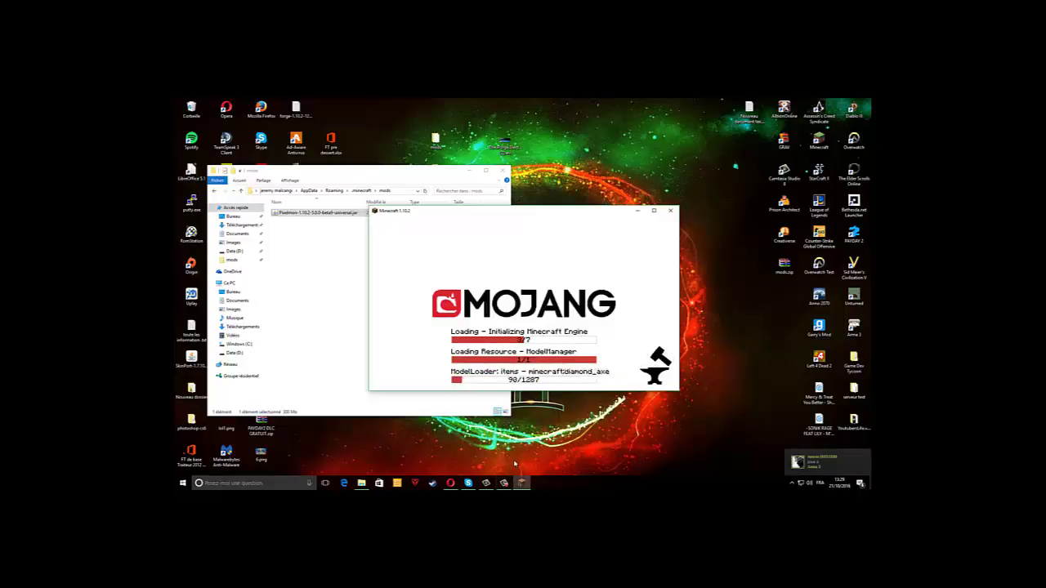
Switch to the Opera browser, view the YouTube channel's subscriber list and go back to the channel page.
{"action": "left_click", "coordinate": [451, 483]}
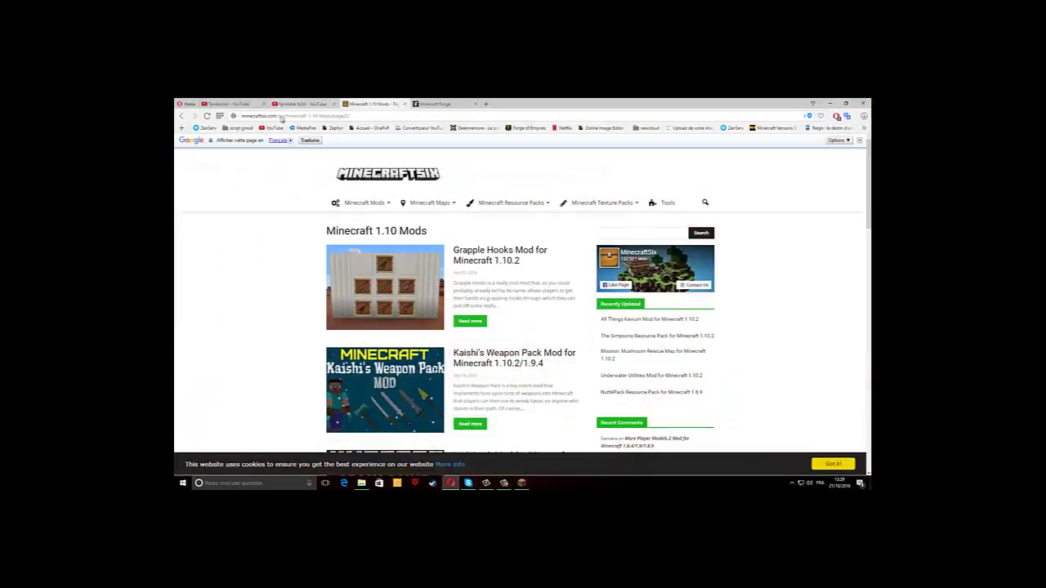
{"action": "left_click", "coordinate": [296, 105]}
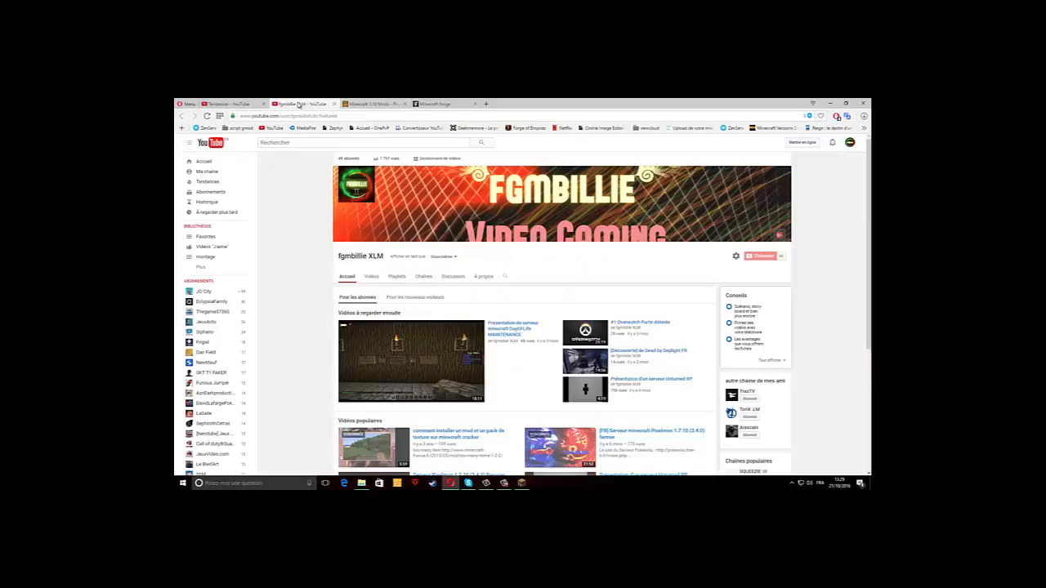
{"action": "left_click", "coordinate": [350, 159]}
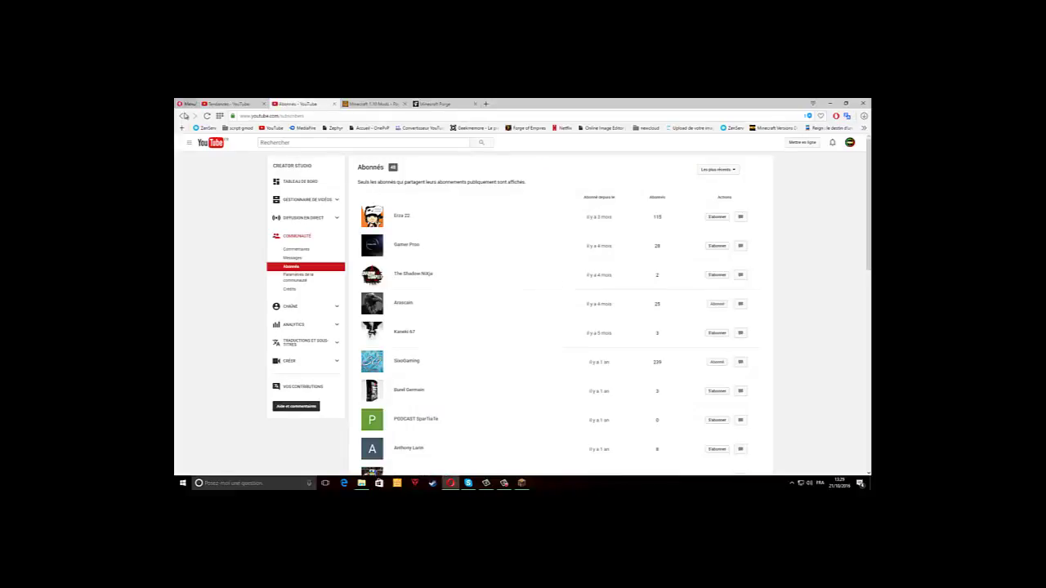
{"action": "left_click", "coordinate": [182, 116]}
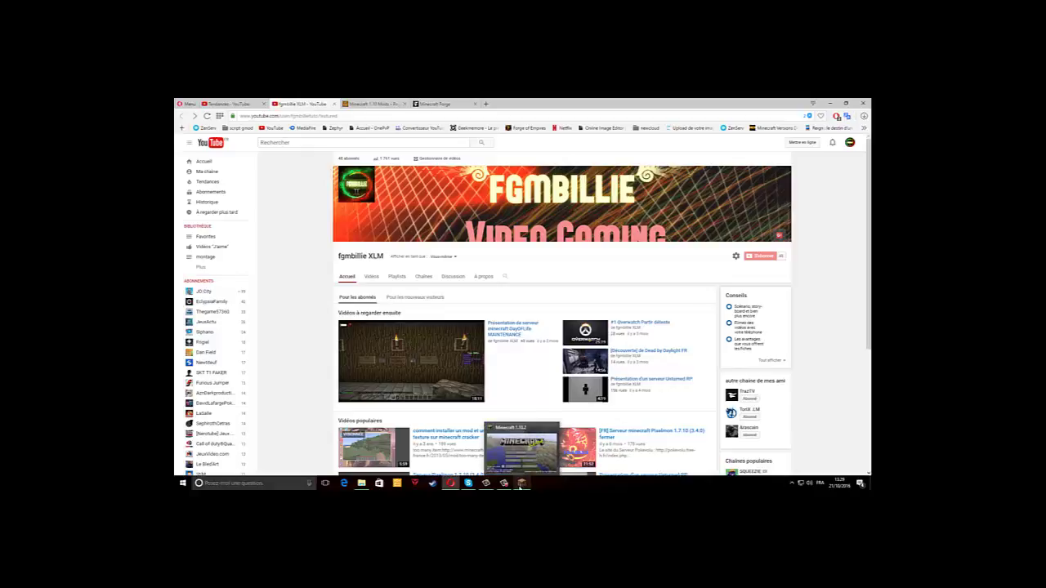
Switch back to Minecraft, reposition its window and check the mod list for Pixelmon.
{"action": "left_click", "coordinate": [520, 486]}
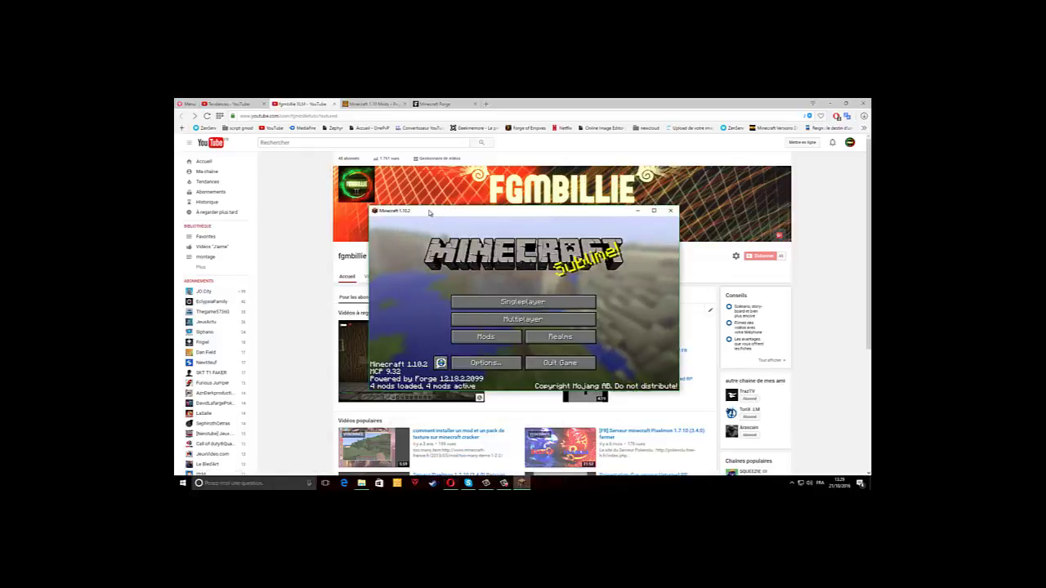
{"action": "left_click_drag", "start_coordinate": [429, 213], "coordinate": [449, 199]}
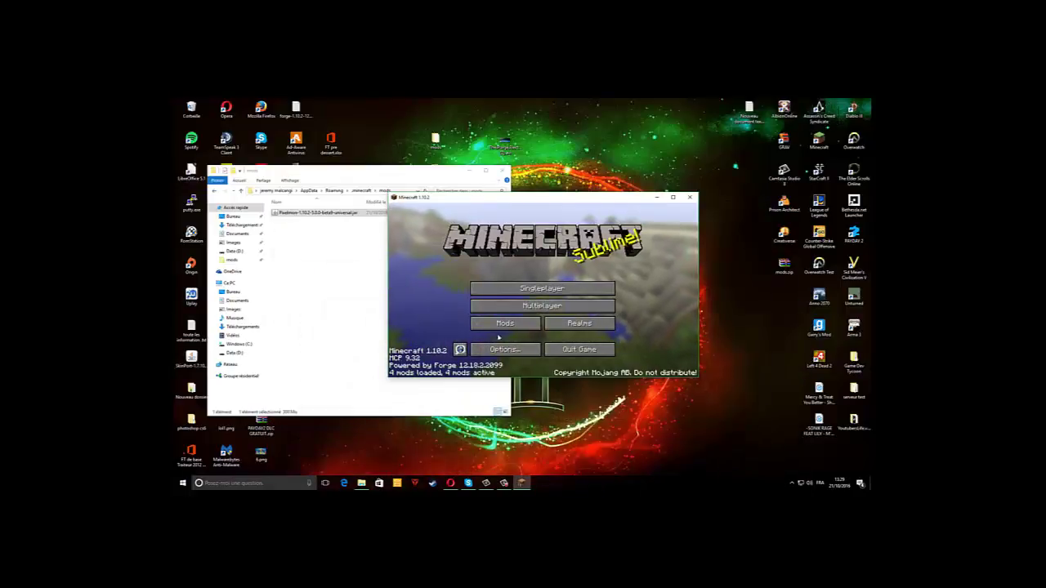
{"action": "left_click", "coordinate": [502, 324]}
{"action": "scroll", "coordinate": [419, 288], "scroll_direction": "down", "scroll_amount": 1}
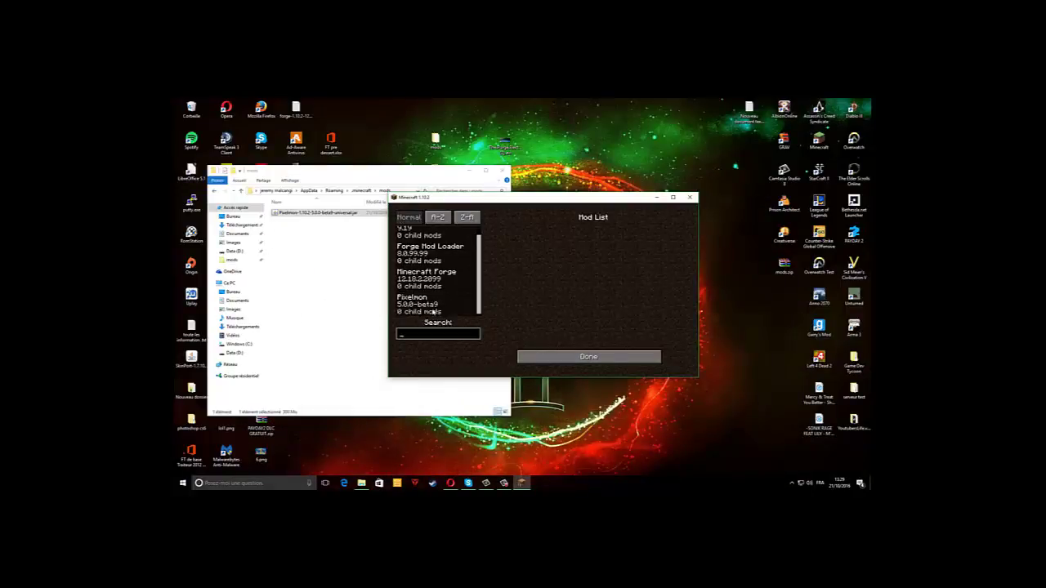
View Pixelmon's details in the mod list and return to the title screen.
{"action": "left_click", "coordinate": [412, 302]}
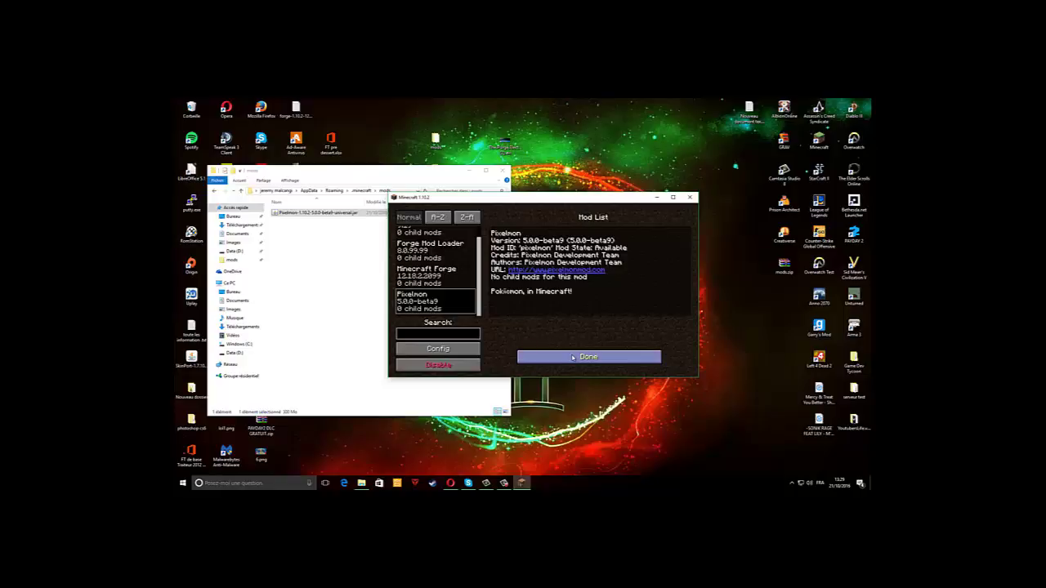
{"action": "left_click", "coordinate": [573, 357]}
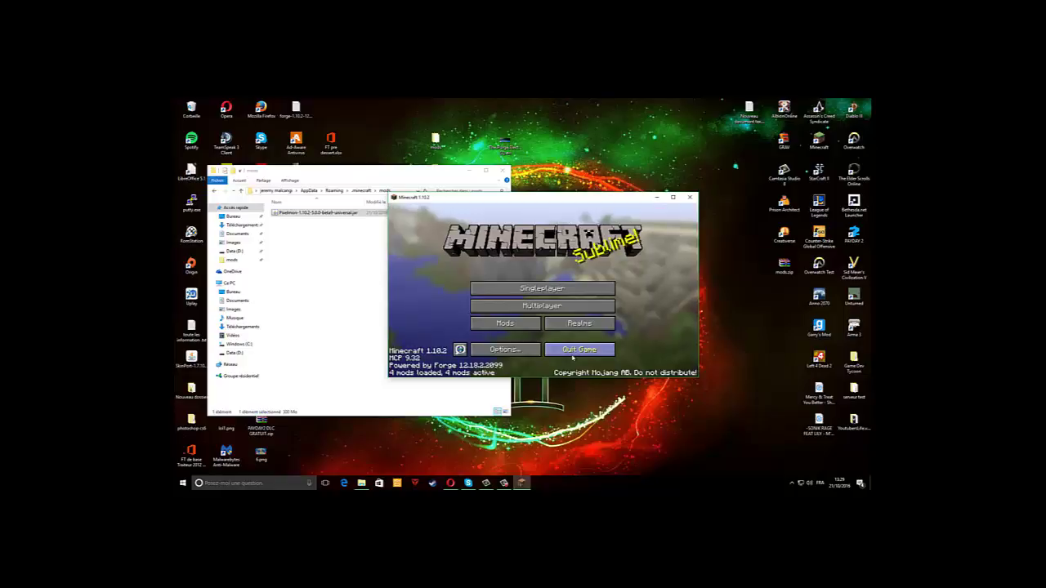
Create a new singleplayer world named New World in Creative game mode.
{"action": "left_click", "coordinate": [539, 288]}
{"action": "left_click", "coordinate": [600, 346]}
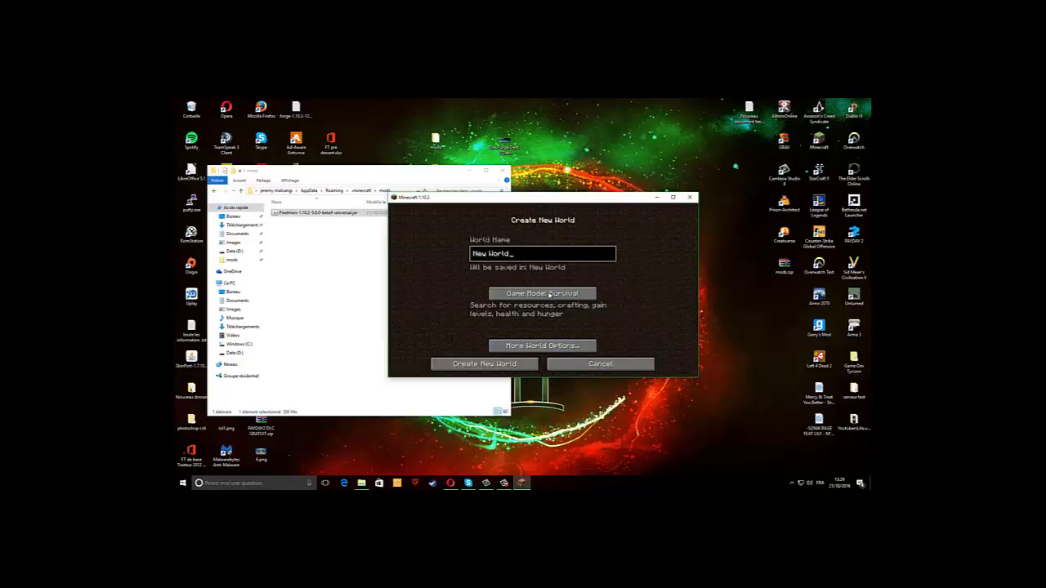
{"action": "left_click", "coordinate": [550, 293]}
{"action": "left_click", "coordinate": [550, 293]}
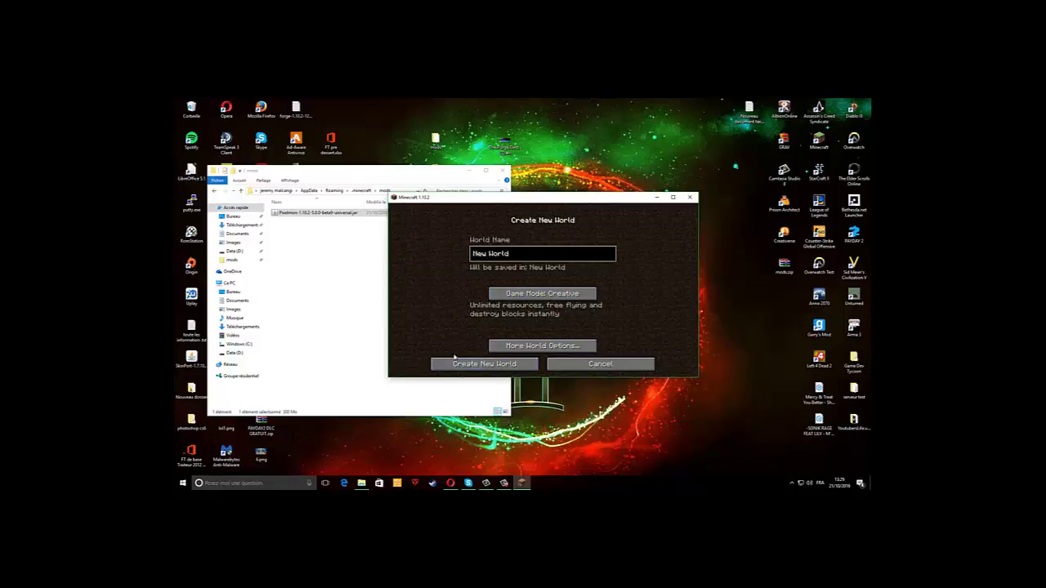
{"action": "left_click", "coordinate": [464, 366]}
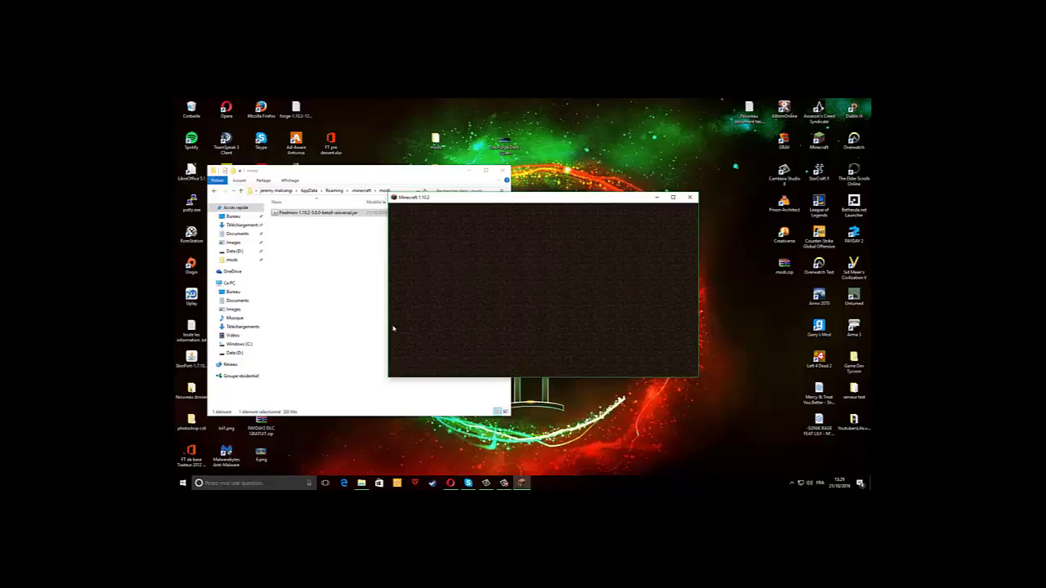
{"action": "left_click", "coordinate": [504, 483]}
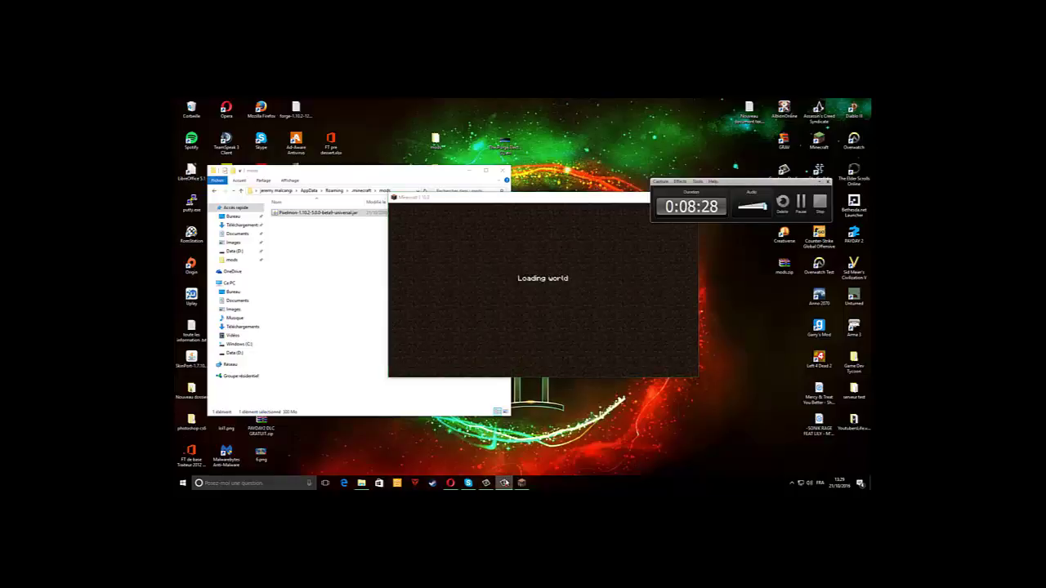
{"action": "left_click", "coordinate": [505, 483]}
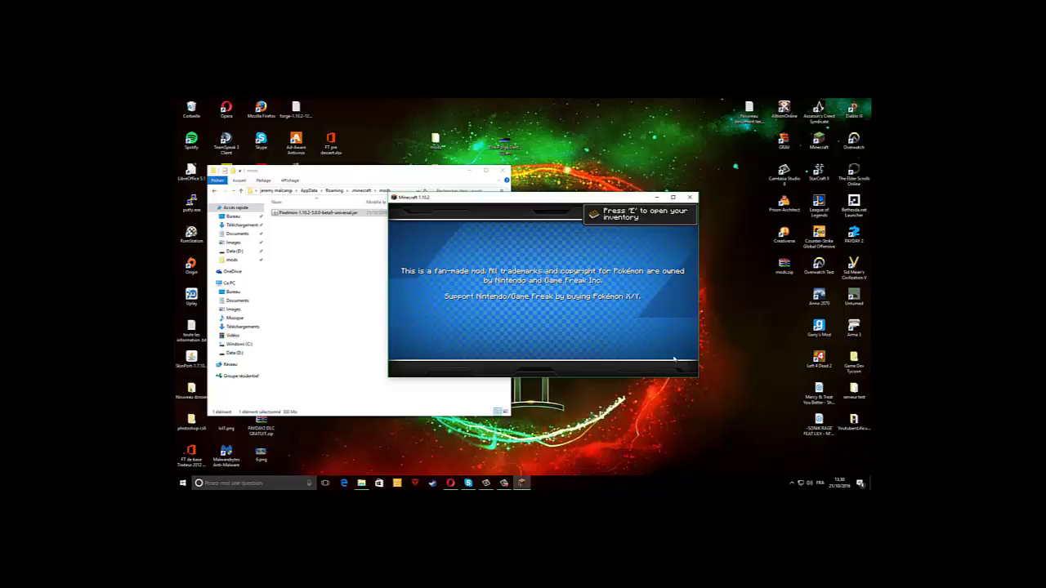
Maximize the game window, choose Bulbasaur as the starter Pokémon and walk forward through the grass.
{"action": "key", "text": "super+Up"}
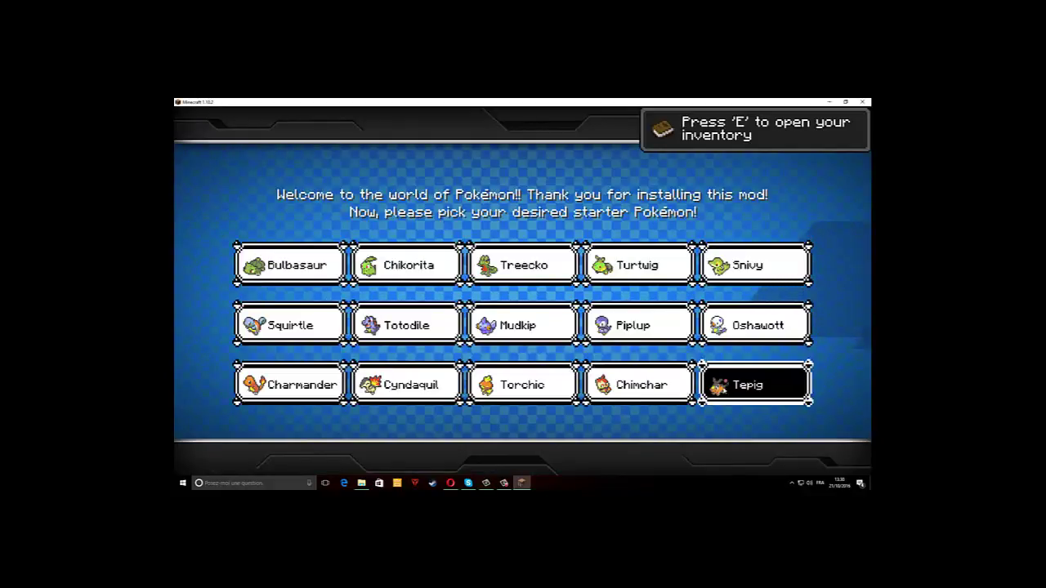
{"action": "left_click", "coordinate": [290, 265]}
{"action": "key", "text": "w"}
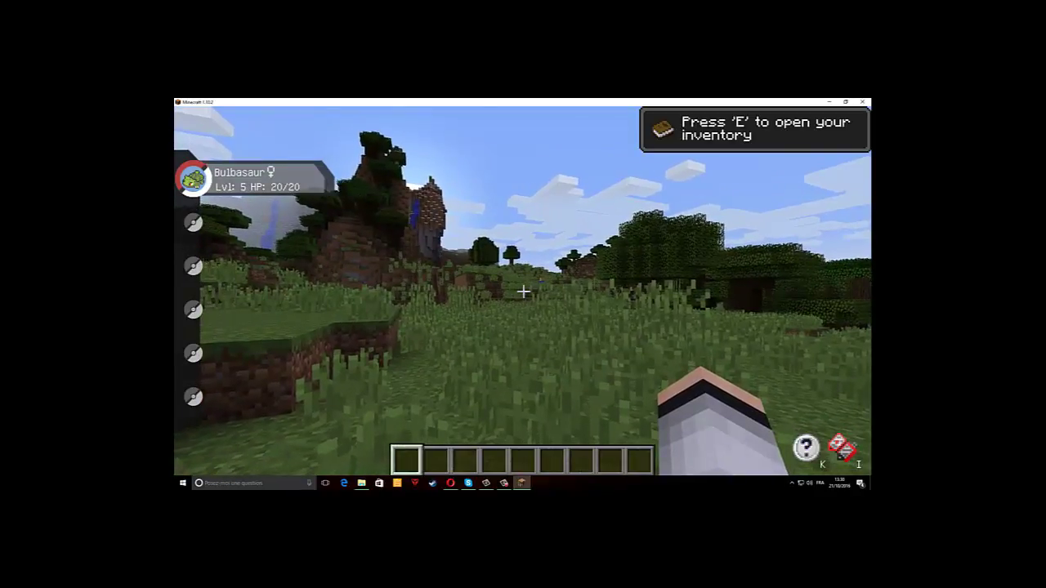
{"action": "key", "text": "w"}
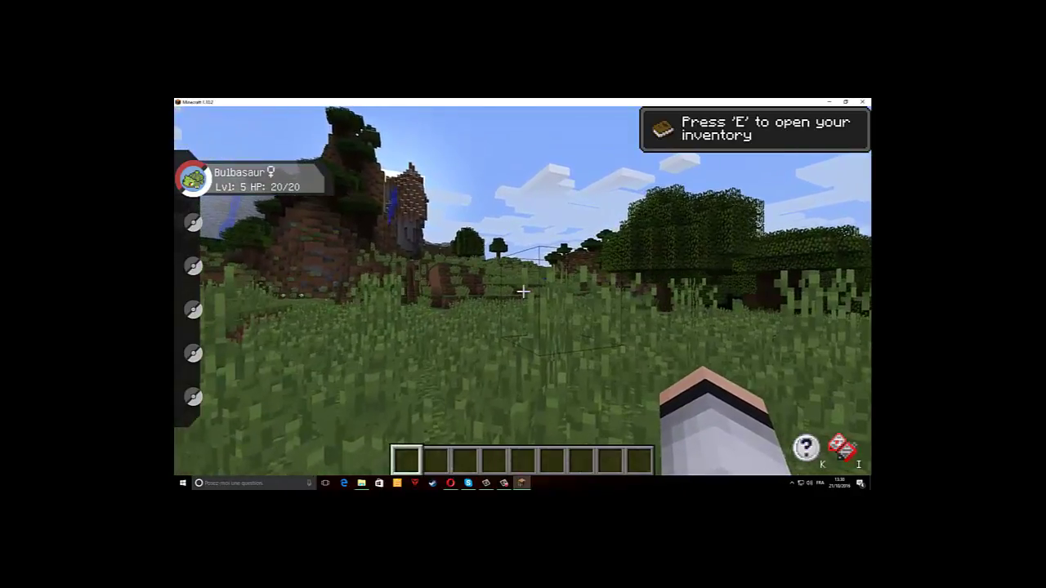
Browse the Building Blocks and Decoration Blocks, put an End Crystal in the fourth hotbar slot and hold it.
{"action": "key", "text": "e"}
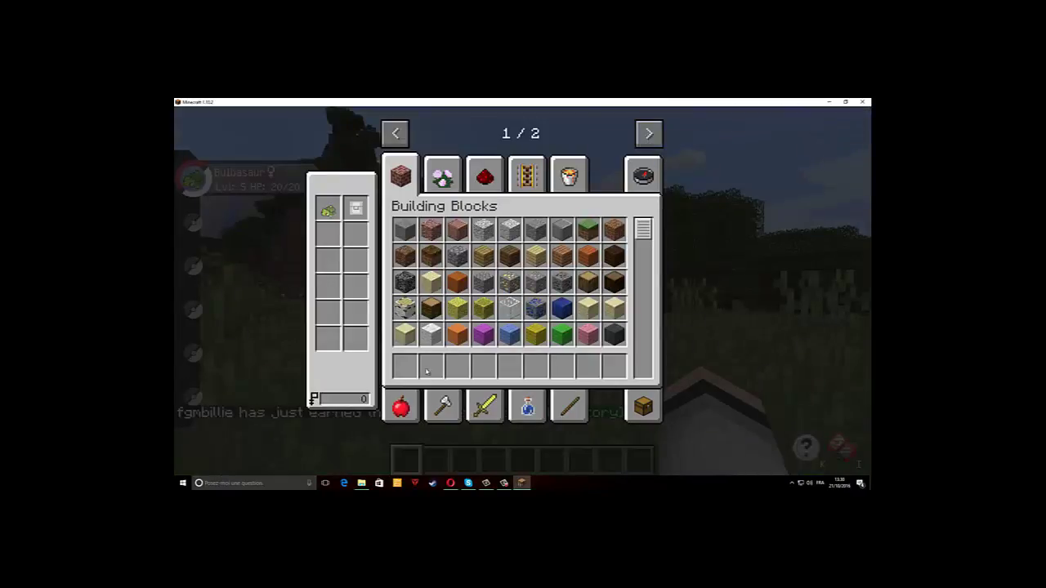
{"action": "scroll", "coordinate": [509, 282], "scroll_direction": "down", "scroll_amount": 15}
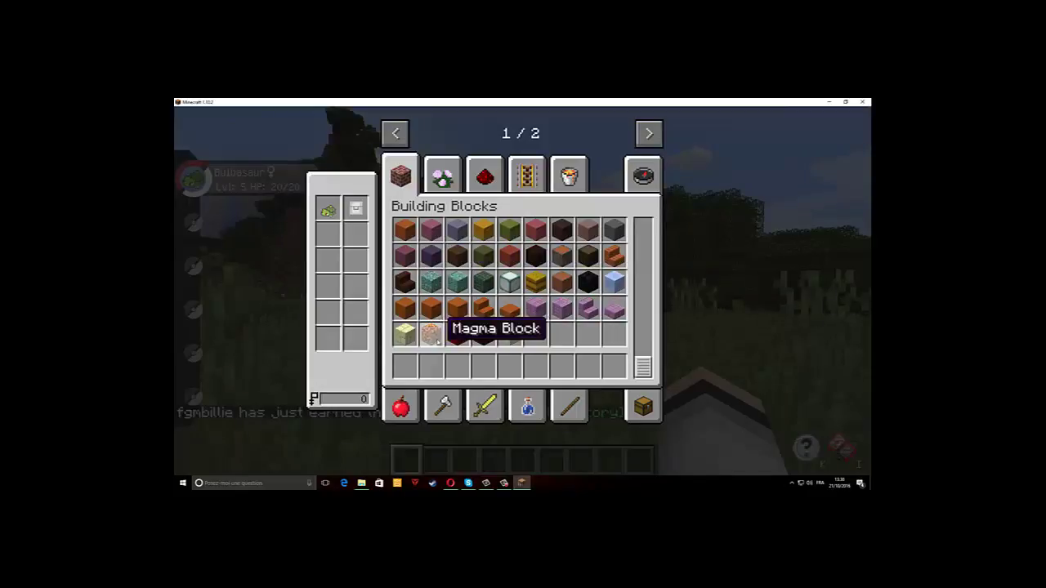
{"action": "left_click", "coordinate": [442, 176]}
{"action": "scroll", "coordinate": [490, 302], "scroll_direction": "down", "scroll_amount": 5}
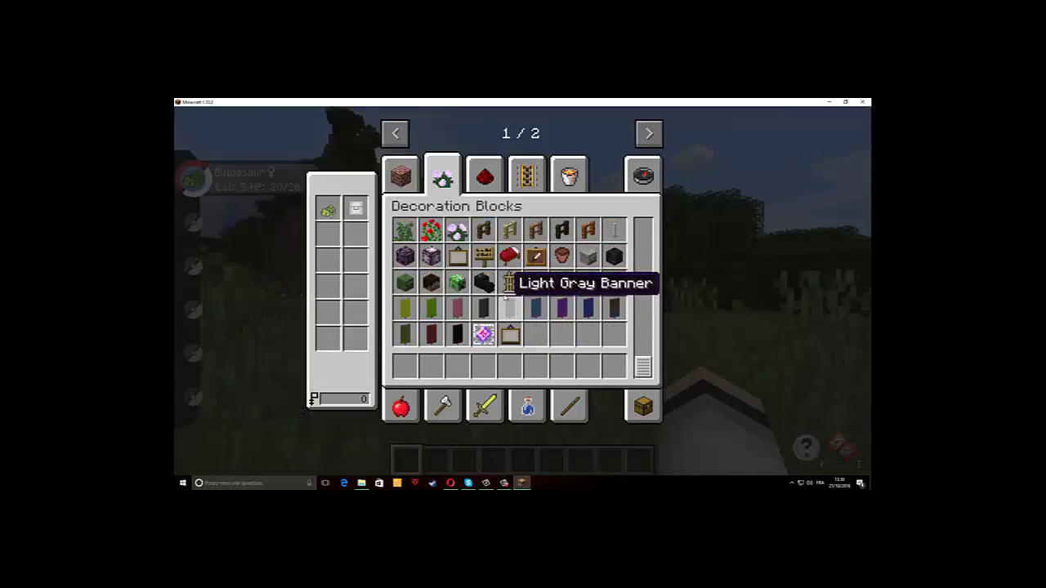
{"action": "left_click", "coordinate": [484, 340]}
{"action": "left_click", "coordinate": [483, 367]}
{"action": "key", "text": "e"}
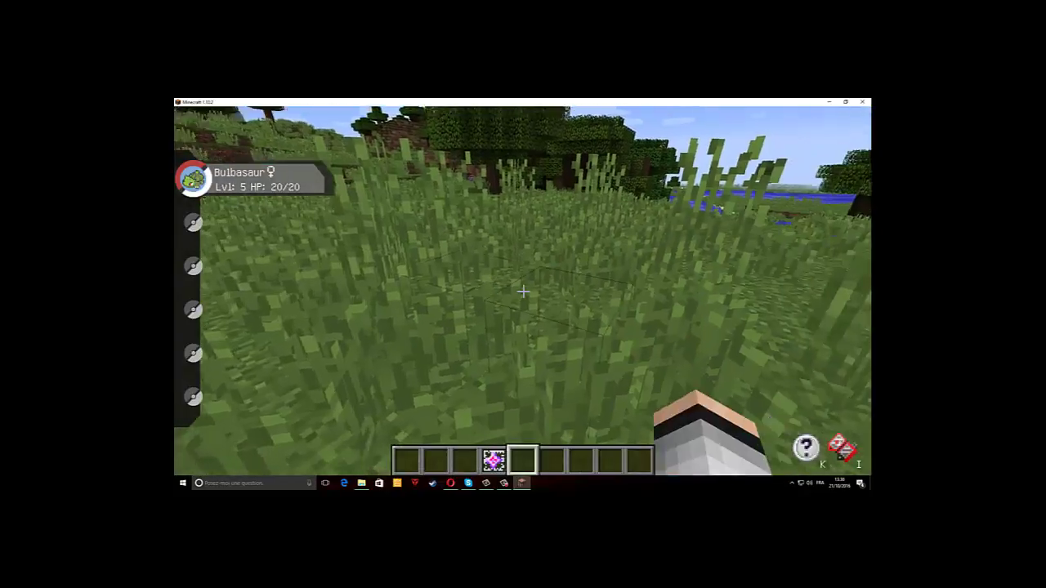
{"action": "key", "text": "4"}
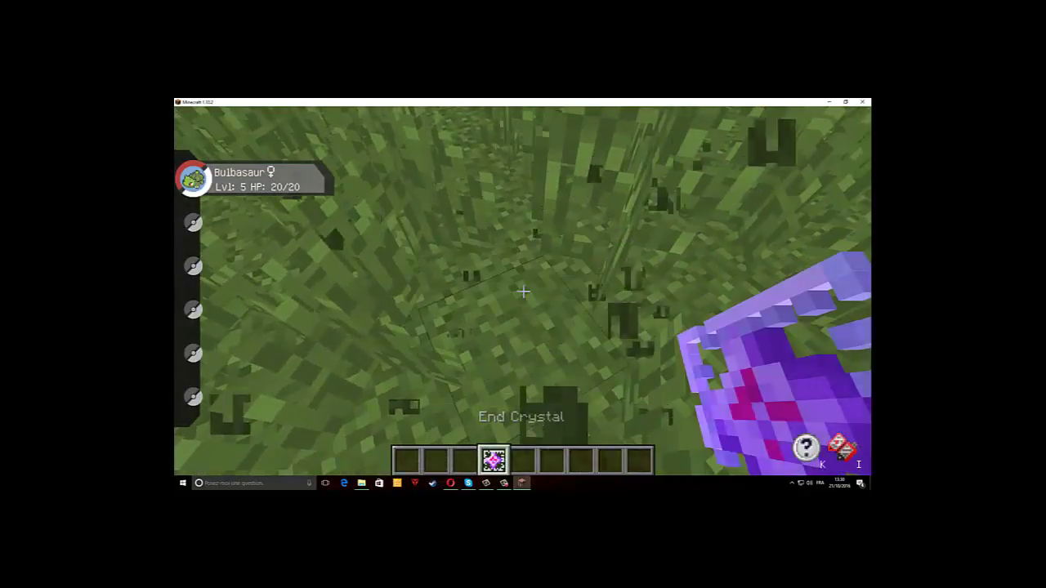
Go to the second page of the creative inventory and view the Decoration and Badges categories.
{"action": "key", "text": "e"}
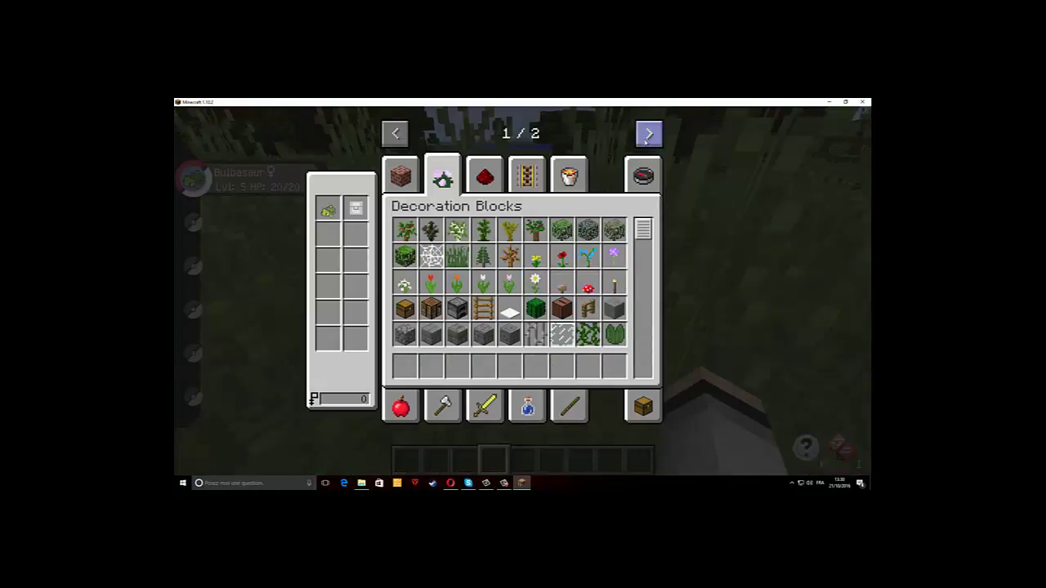
{"action": "left_click", "coordinate": [649, 133]}
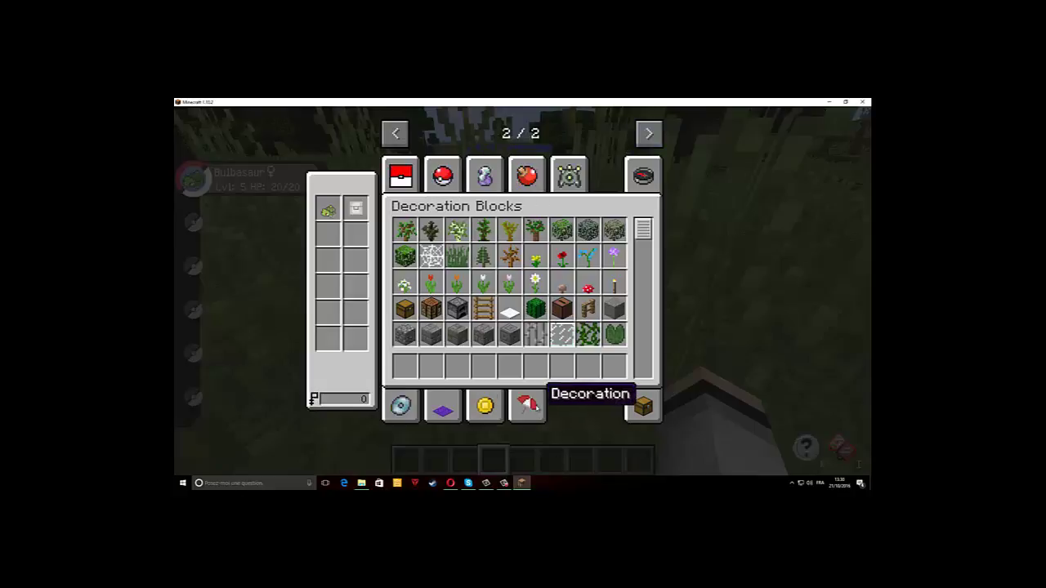
{"action": "left_click", "coordinate": [539, 401]}
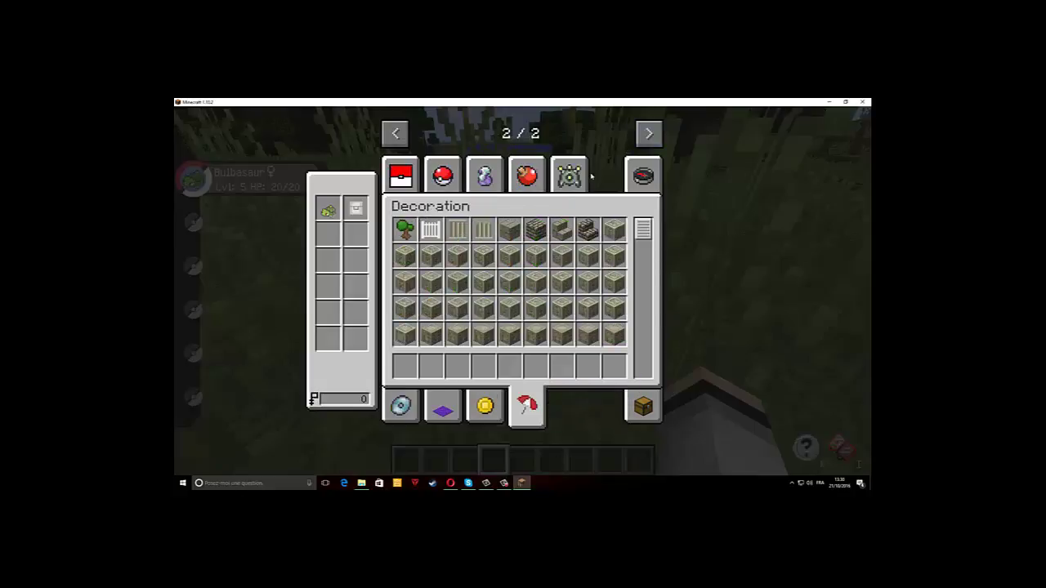
{"action": "left_click", "coordinate": [490, 400]}
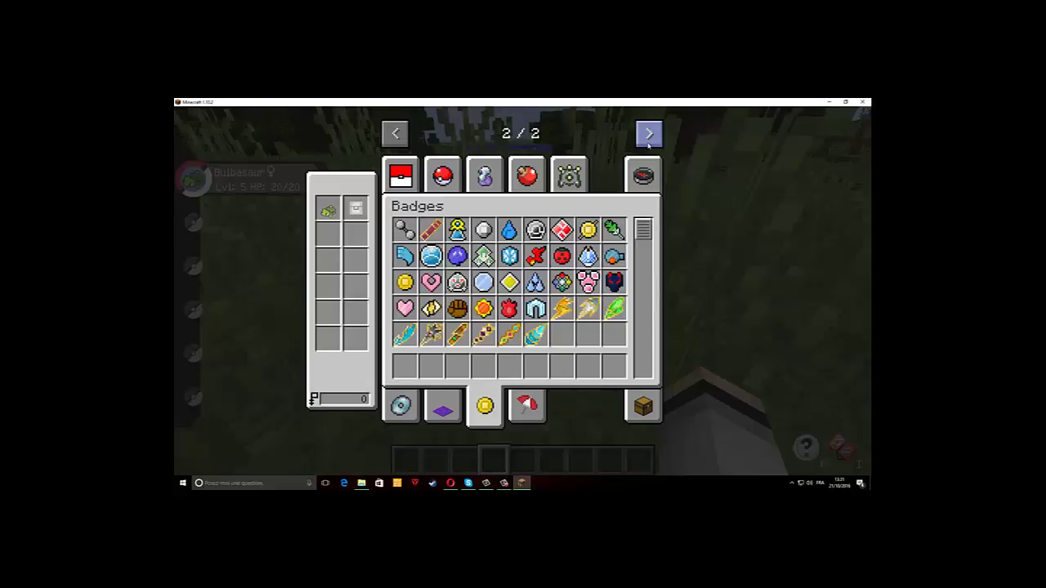
Put a Poké Gift from the Utility Blocks in the fifth hotbar slot and place it on the grass.
{"action": "left_click", "coordinate": [443, 406]}
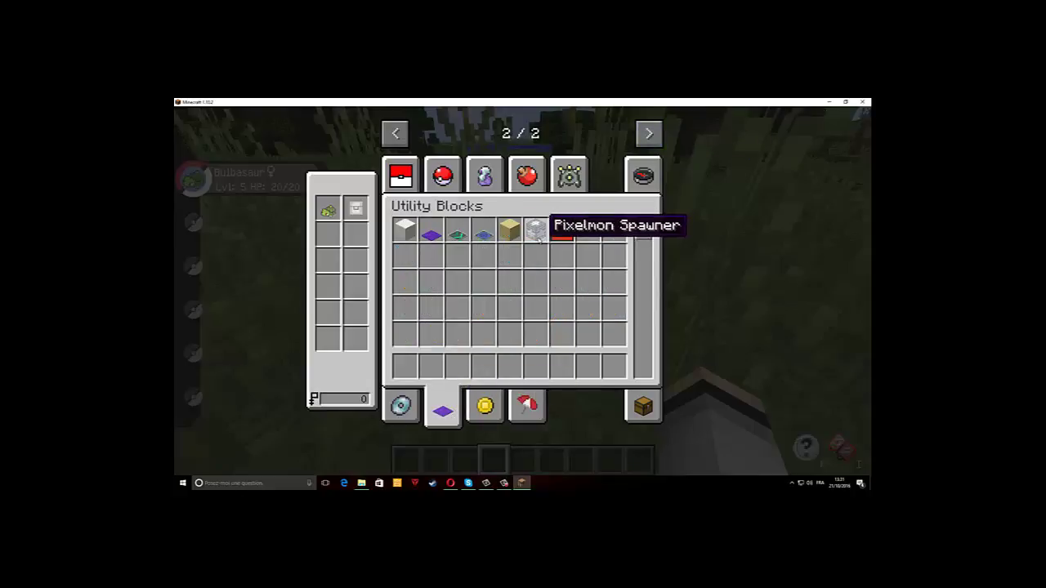
{"action": "left_click", "coordinate": [563, 235]}
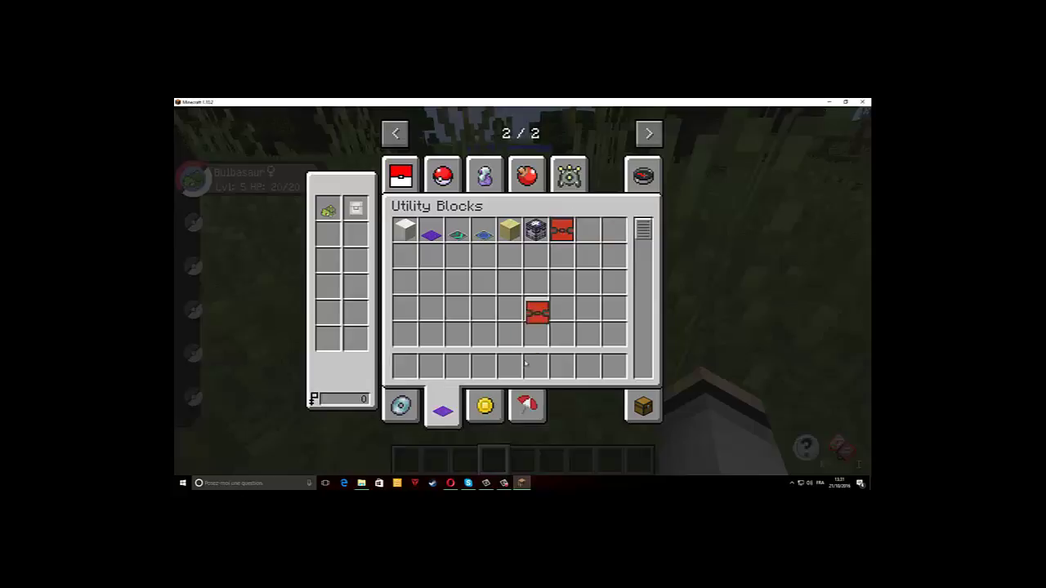
{"action": "left_click", "coordinate": [511, 365]}
{"action": "key", "text": "e"}
{"action": "right_click", "coordinate": [523, 292]}
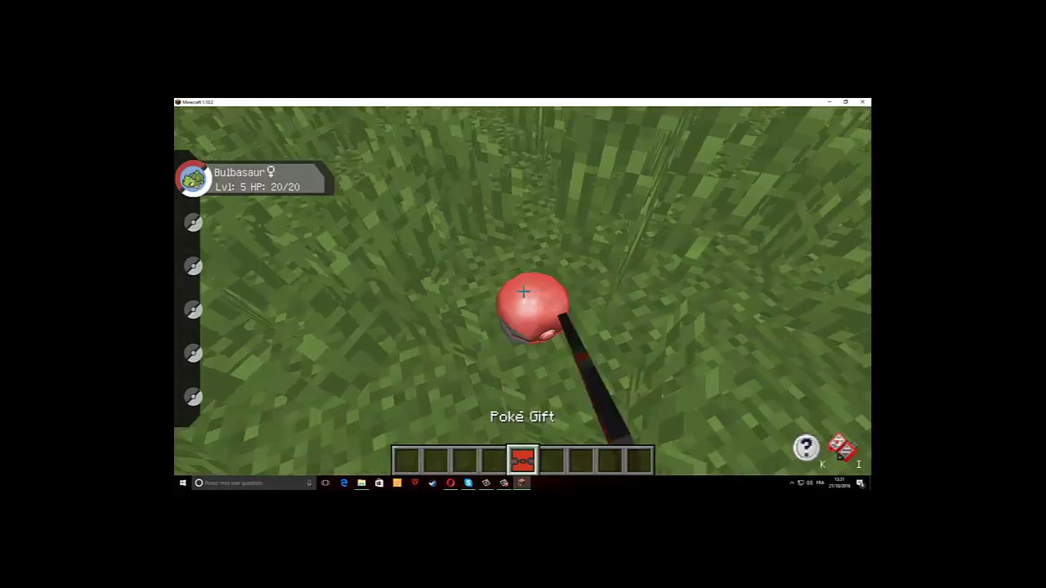
Switch to the empty sixth hotbar slot and try to open the placed Poké Gift.
{"action": "scroll", "coordinate": [523, 292], "scroll_direction": "down", "scroll_amount": 1}
{"action": "scroll", "coordinate": [523, 292], "scroll_direction": "up", "scroll_amount": 1}
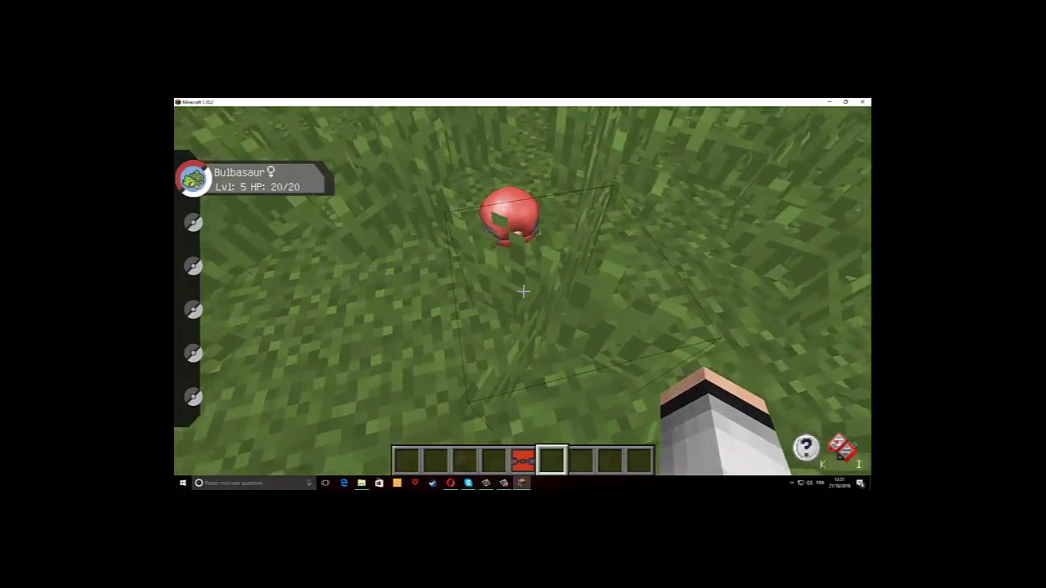
{"action": "right_click", "coordinate": [523, 292]}
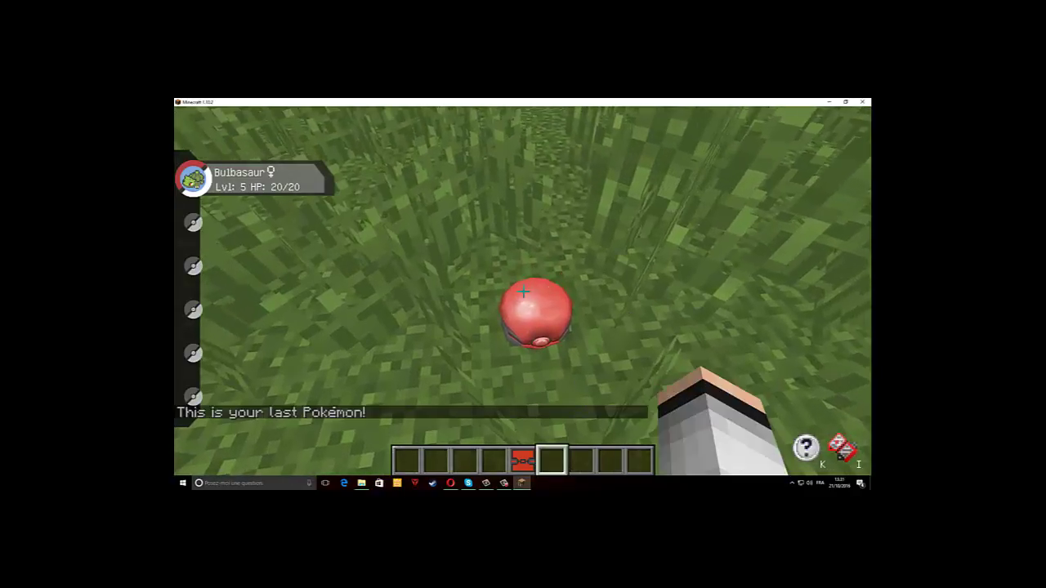
{"action": "right_click", "coordinate": [523, 291]}
{"action": "right_click", "coordinate": [523, 292]}
{"action": "right_click", "coordinate": [523, 292]}
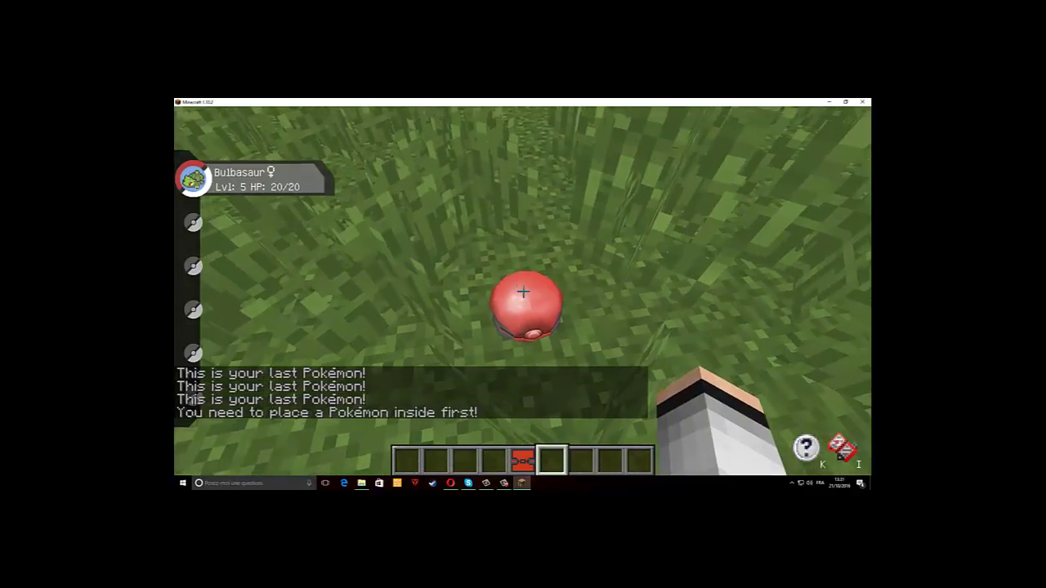
Put the green arrow pad from the Utility Blocks in the third hotbar slot and try it out on the grass.
{"action": "key", "text": "e"}
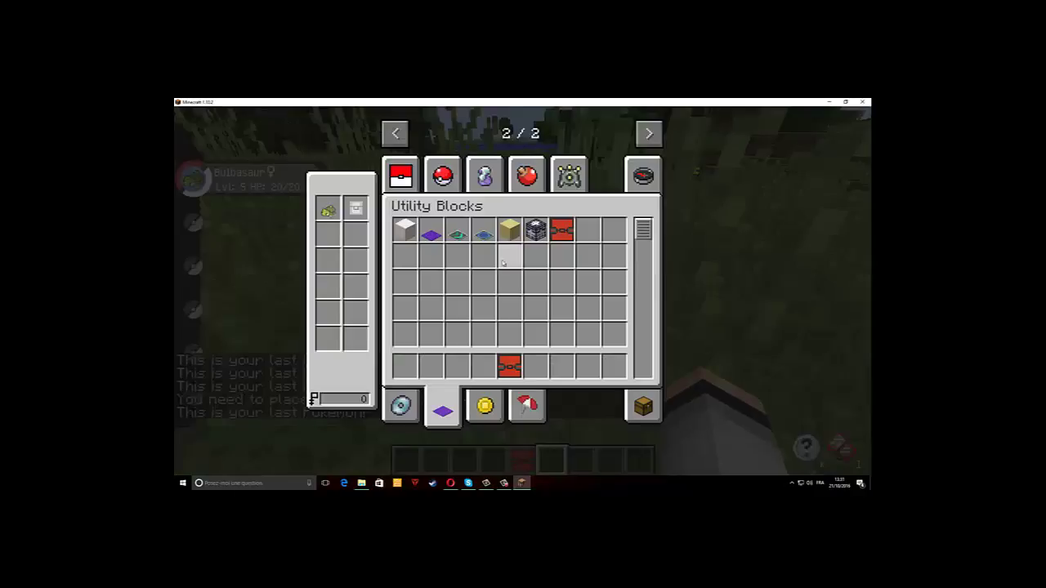
{"action": "key", "text": "e"}
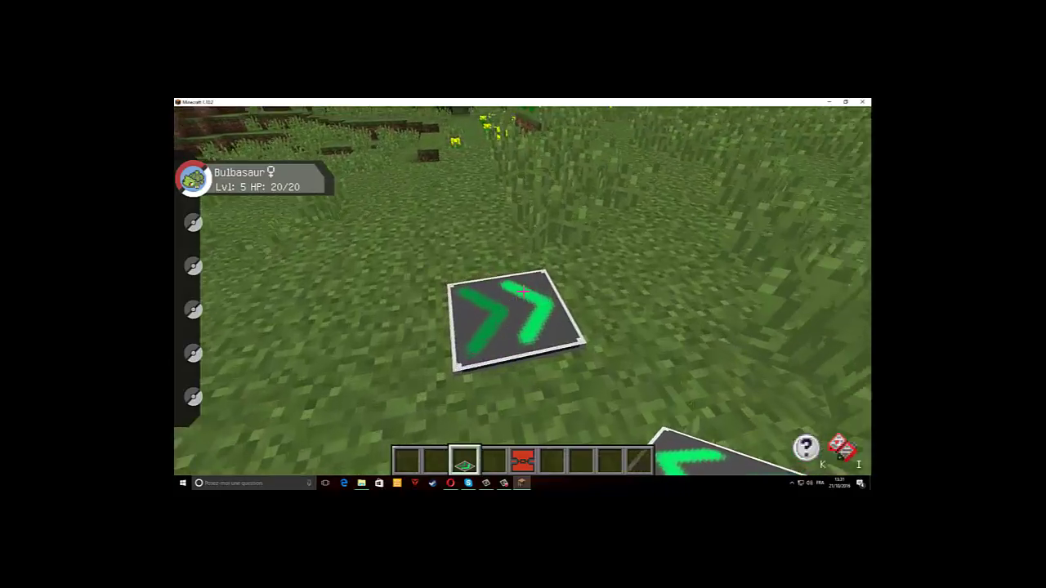
{"action": "left_click", "coordinate": [523, 291]}
Browse the Poké Ball and Restoration item categories in the creative inventory.
{"action": "key", "text": "e"}
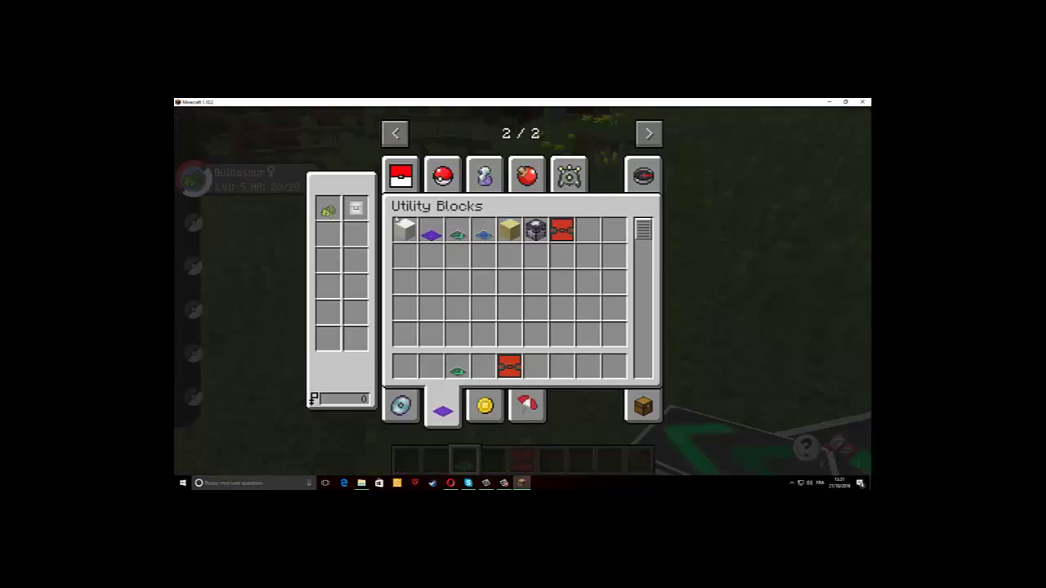
{"action": "left_click", "coordinate": [442, 175]}
{"action": "scroll", "coordinate": [532, 298], "scroll_direction": "down", "scroll_amount": 3}
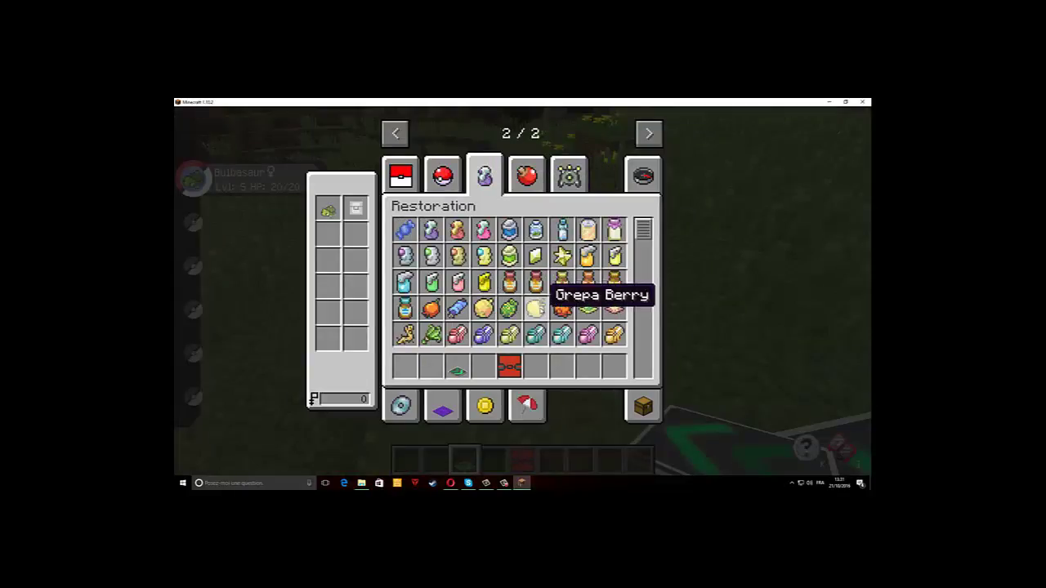
{"action": "left_click", "coordinate": [504, 483]}
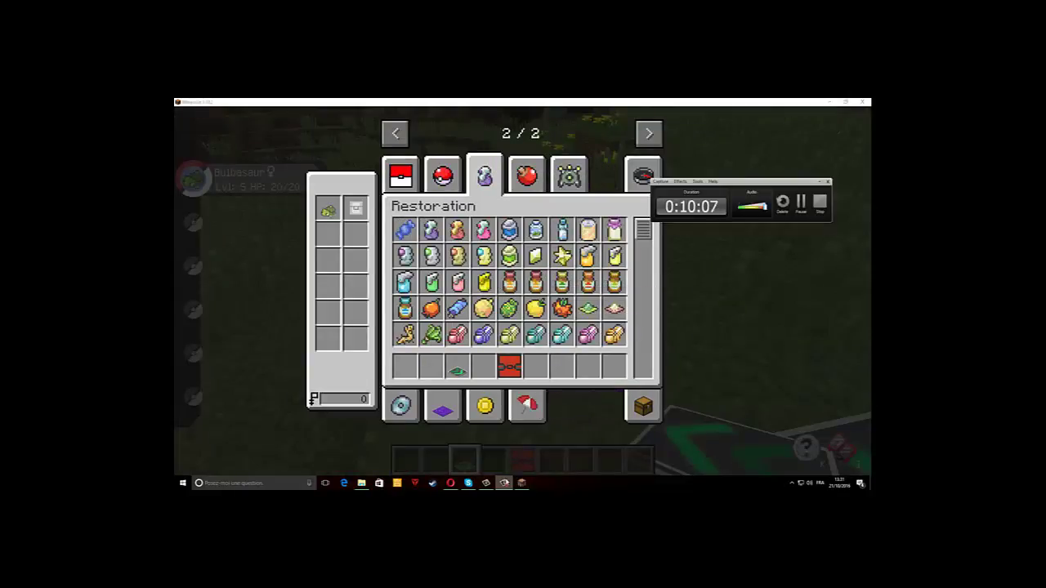